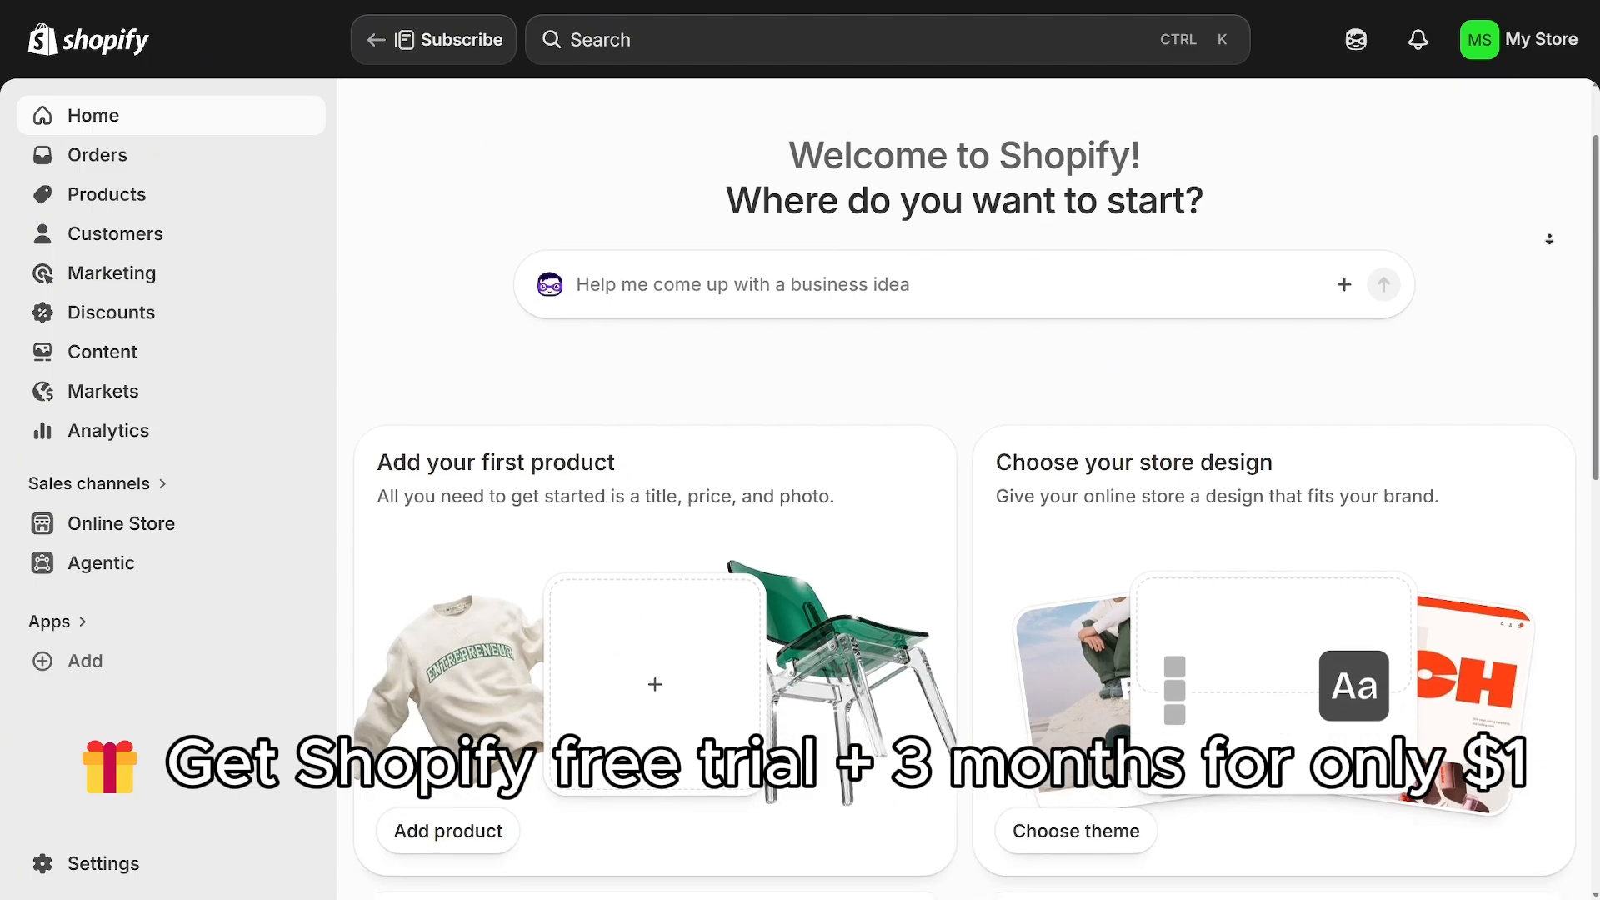
Start adding a new product from the store's product list
{"action": "scroll", "coordinate": [1549, 240], "scroll_direction": "down", "scroll_amount": 3}
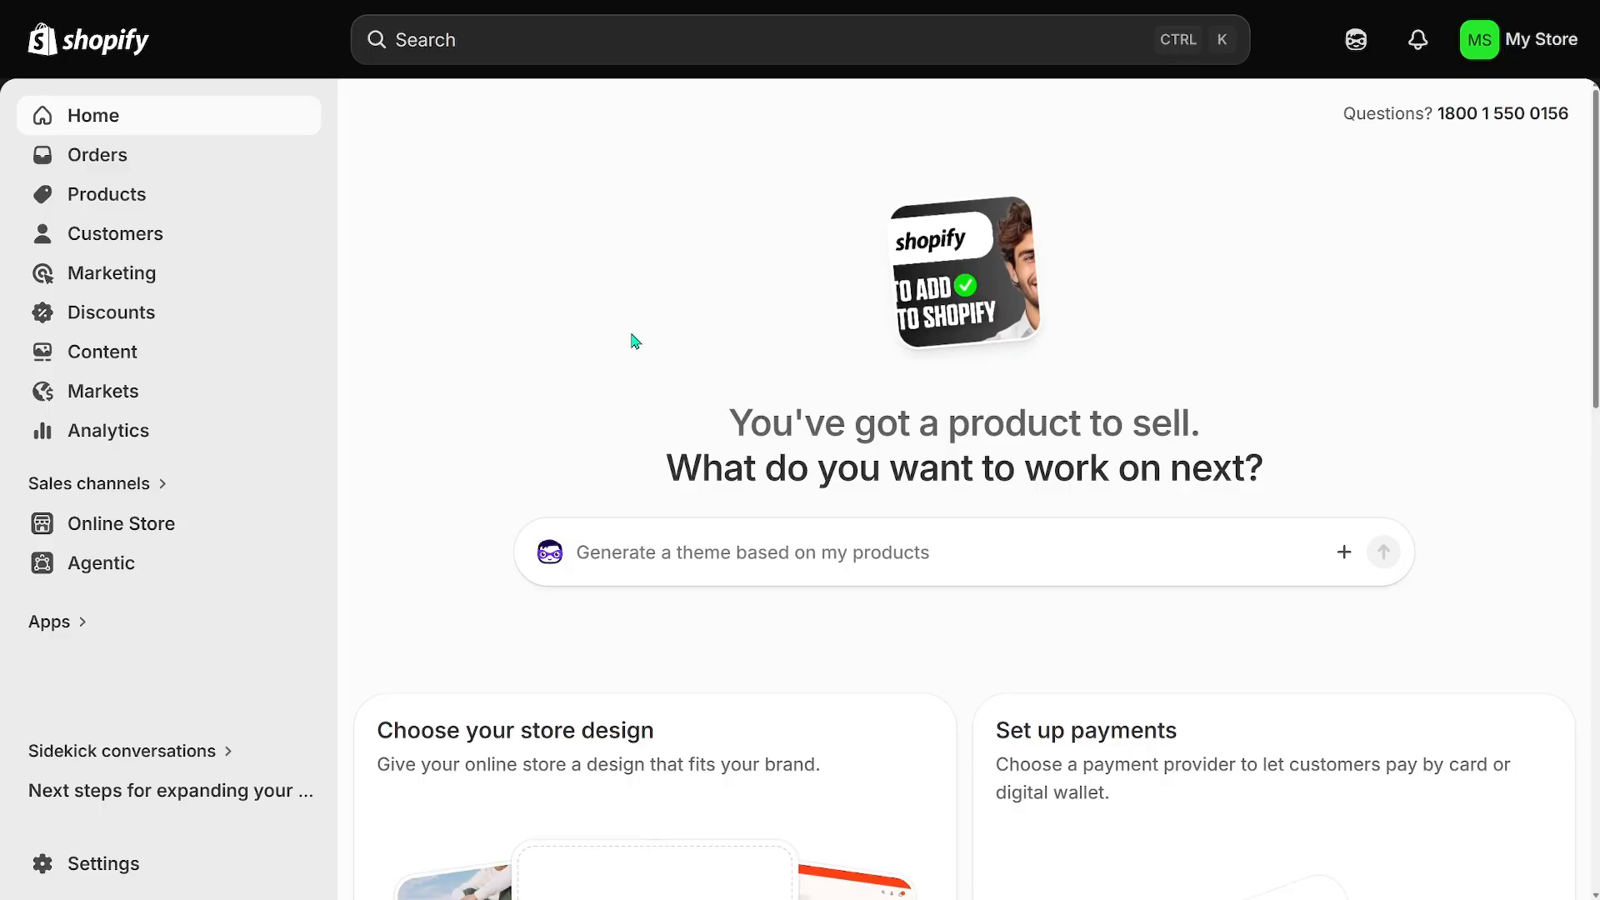
{"action": "left_click", "coordinate": [146, 205]}
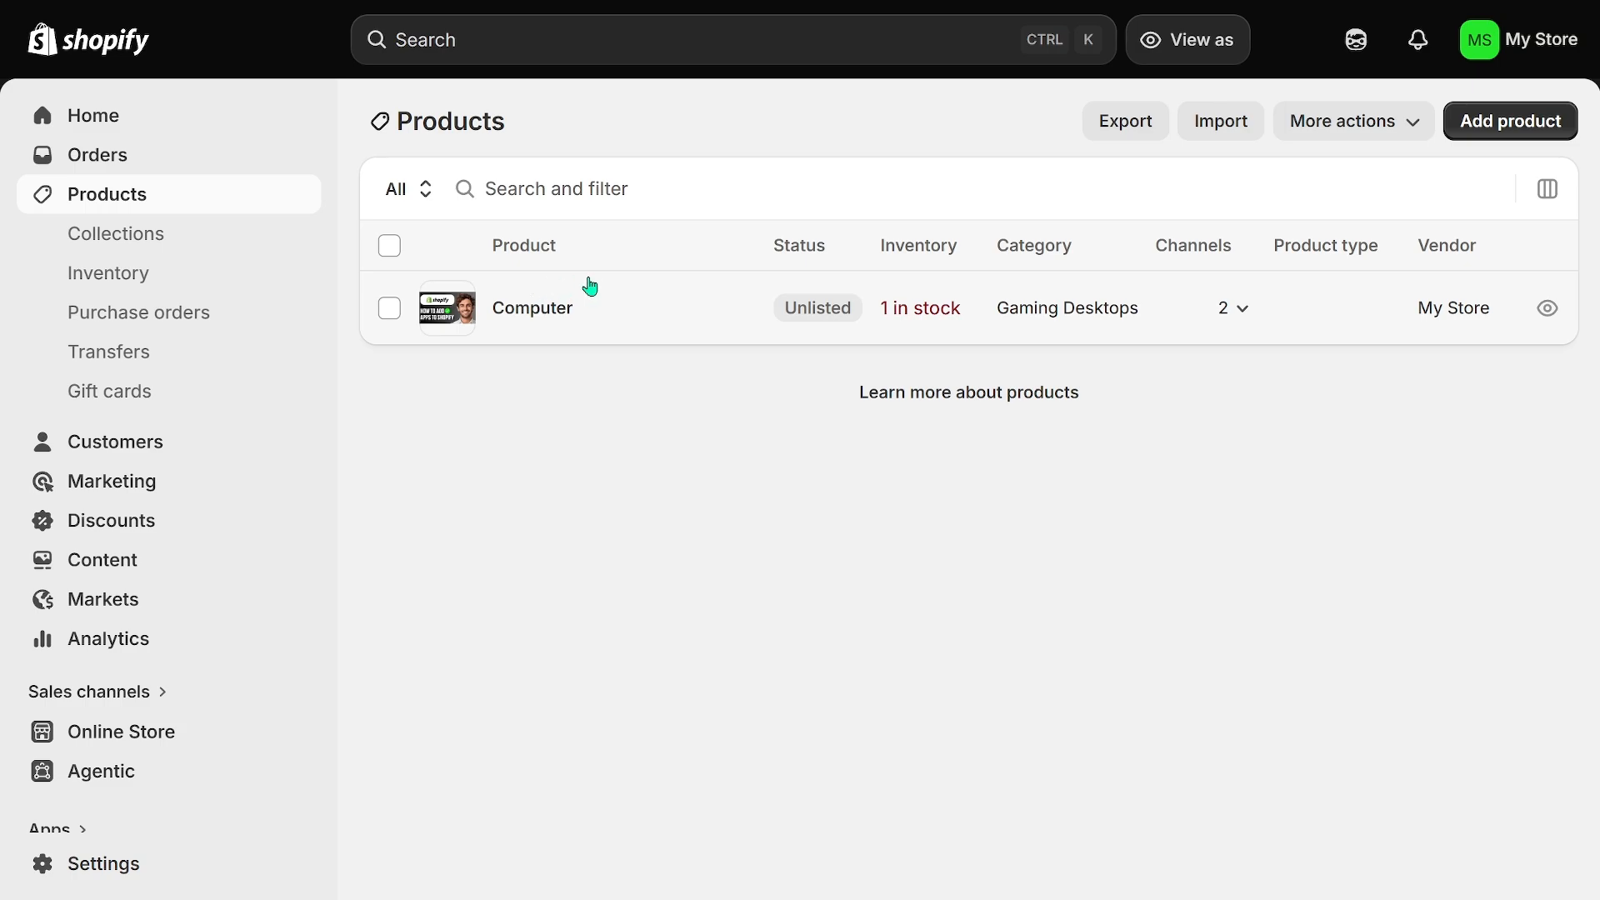
{"action": "left_click", "coordinate": [1524, 131]}
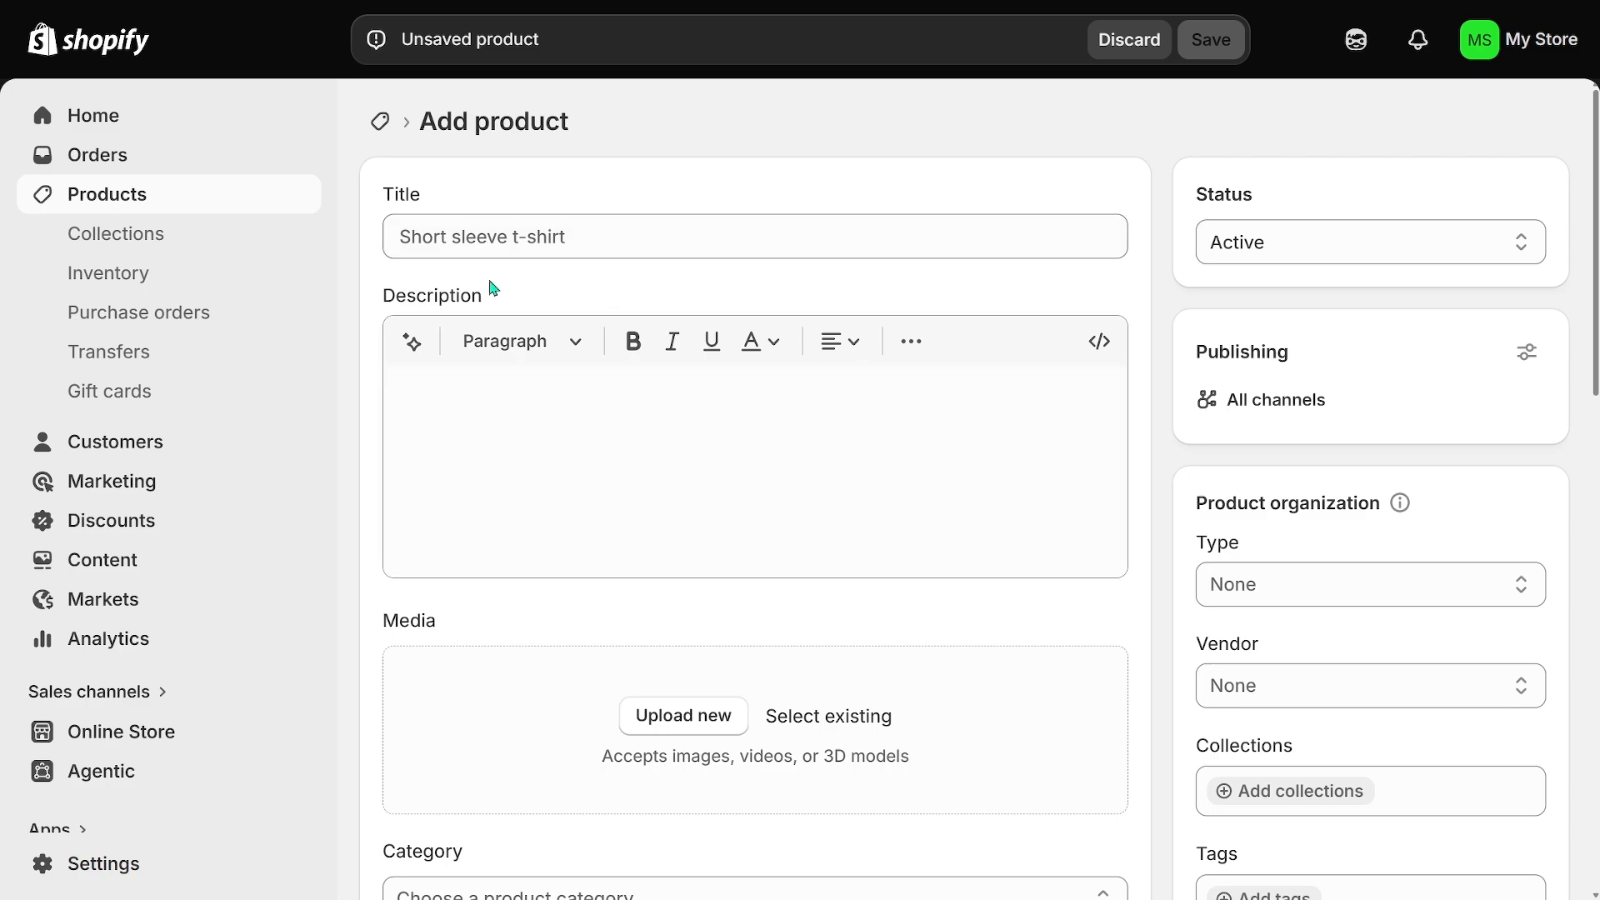
Upload desktop.png as the new product's media image
{"action": "scroll", "coordinate": [572, 509], "scroll_direction": "down", "scroll_amount": 2}
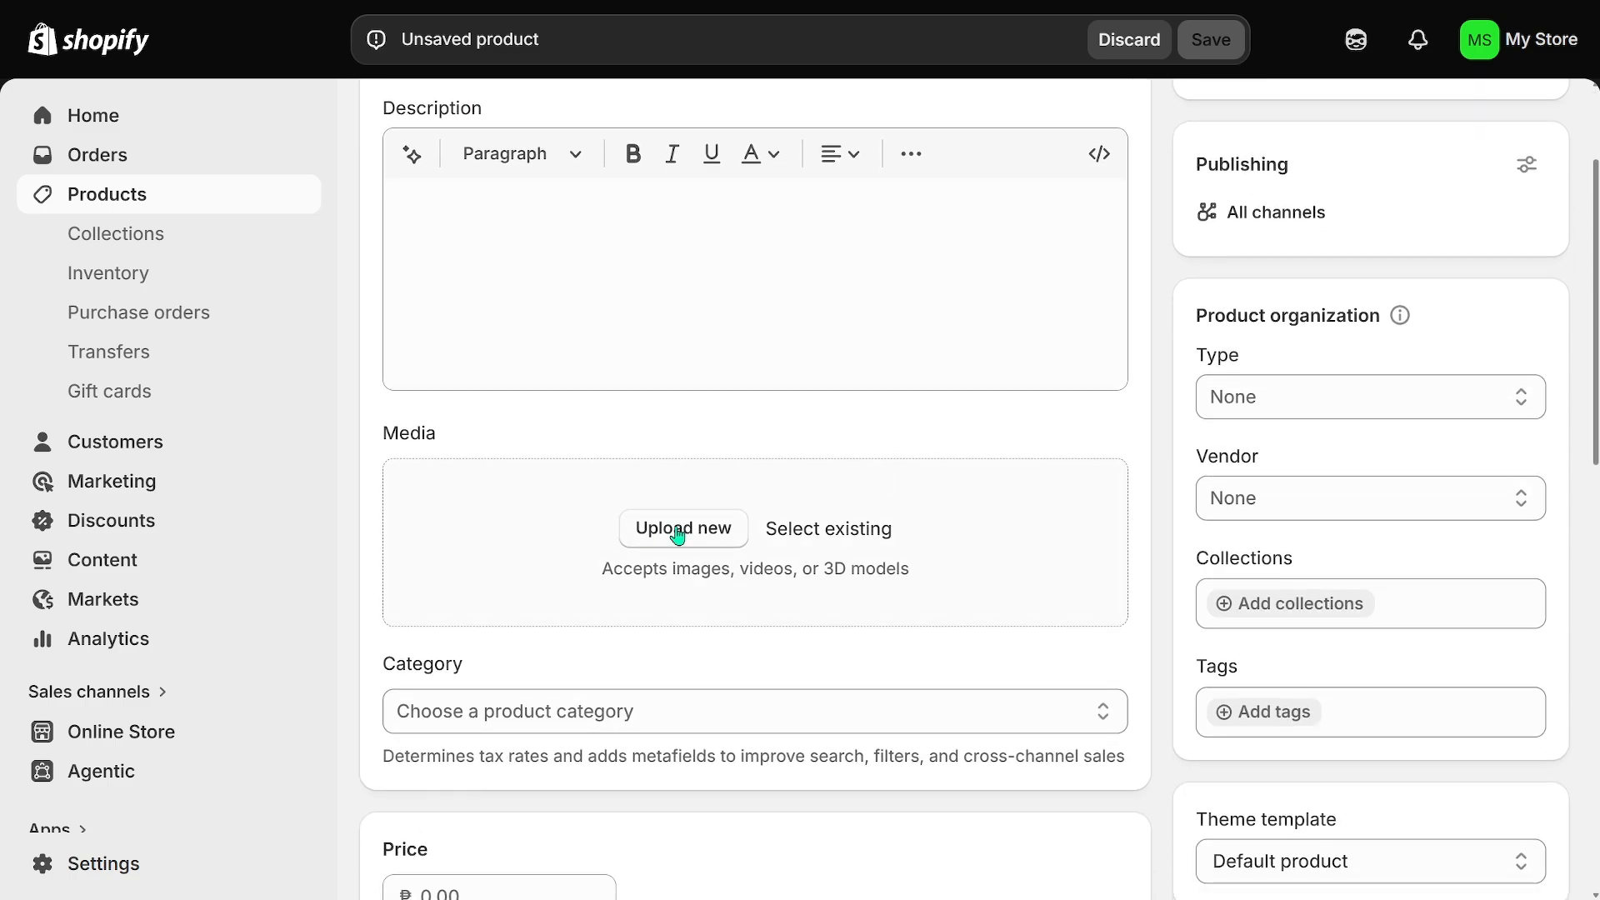
{"action": "left_click", "coordinate": [715, 548]}
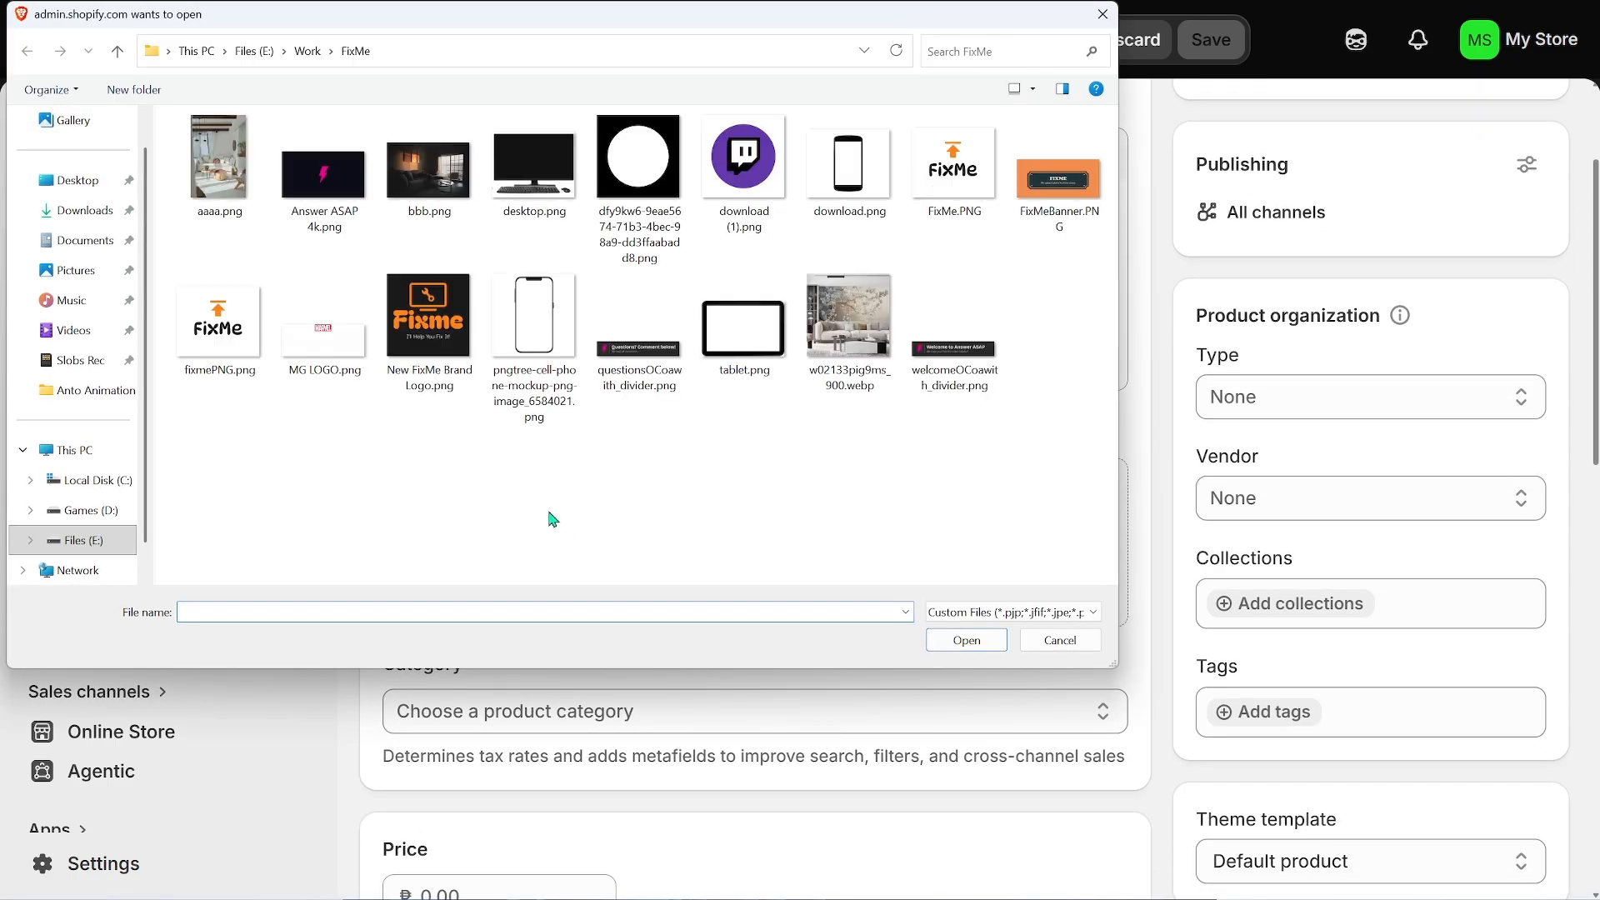
{"action": "left_click", "coordinate": [542, 158]}
{"action": "left_click", "coordinate": [967, 641]}
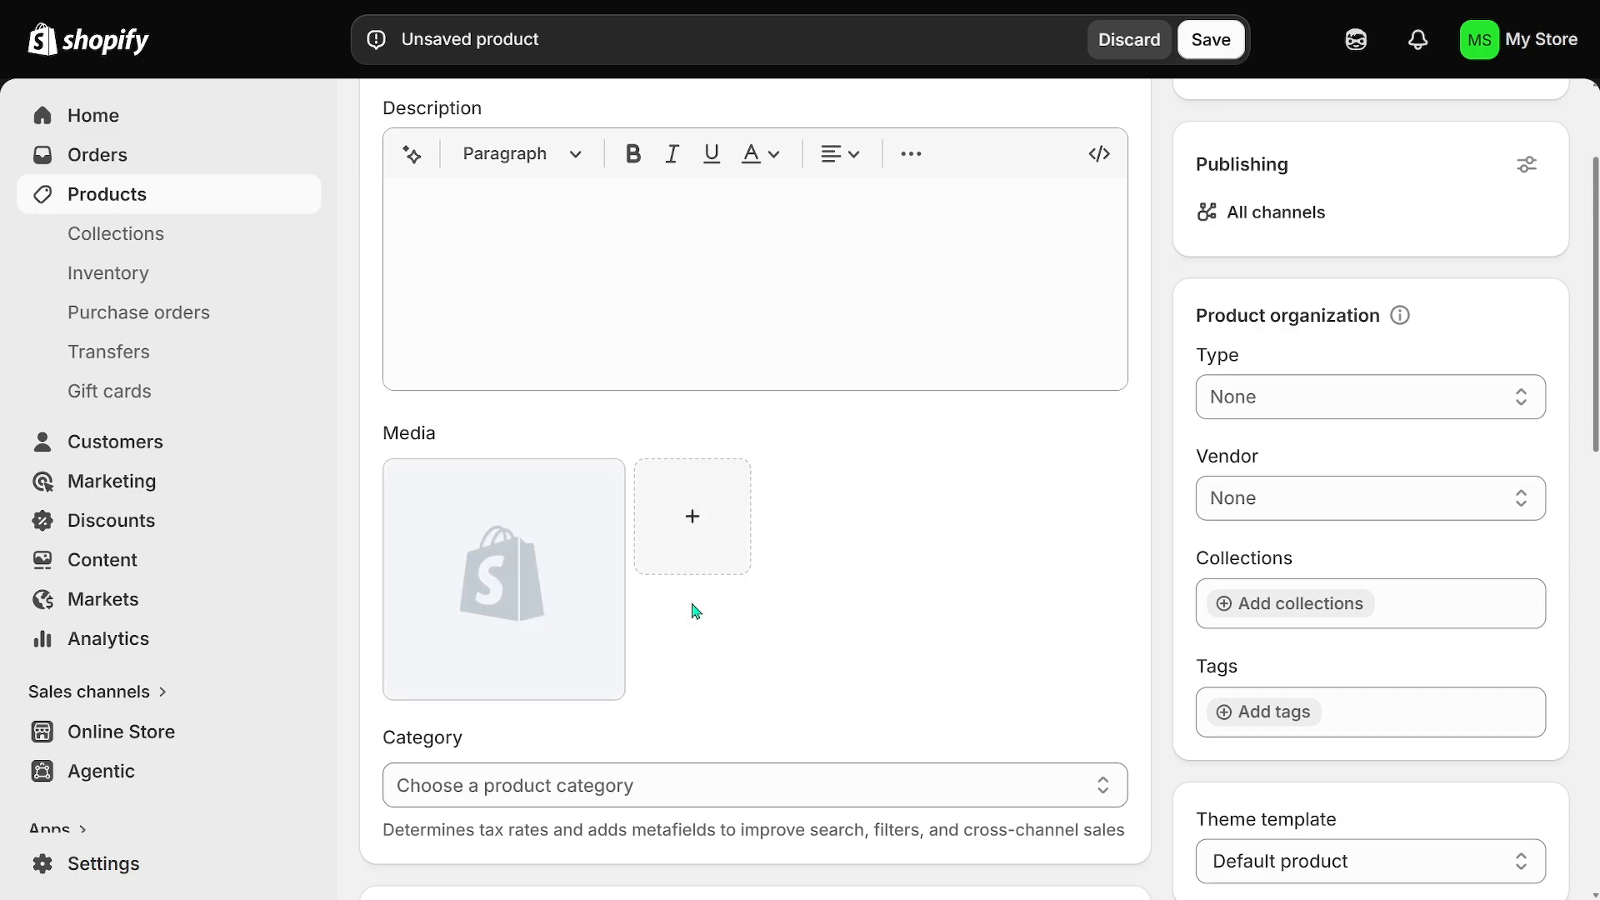
Title the product "Computer" and enter "Specs:" as its description
{"action": "scroll", "coordinate": [772, 625], "scroll_direction": "up", "scroll_amount": 3}
{"action": "left_click", "coordinate": [497, 235]}
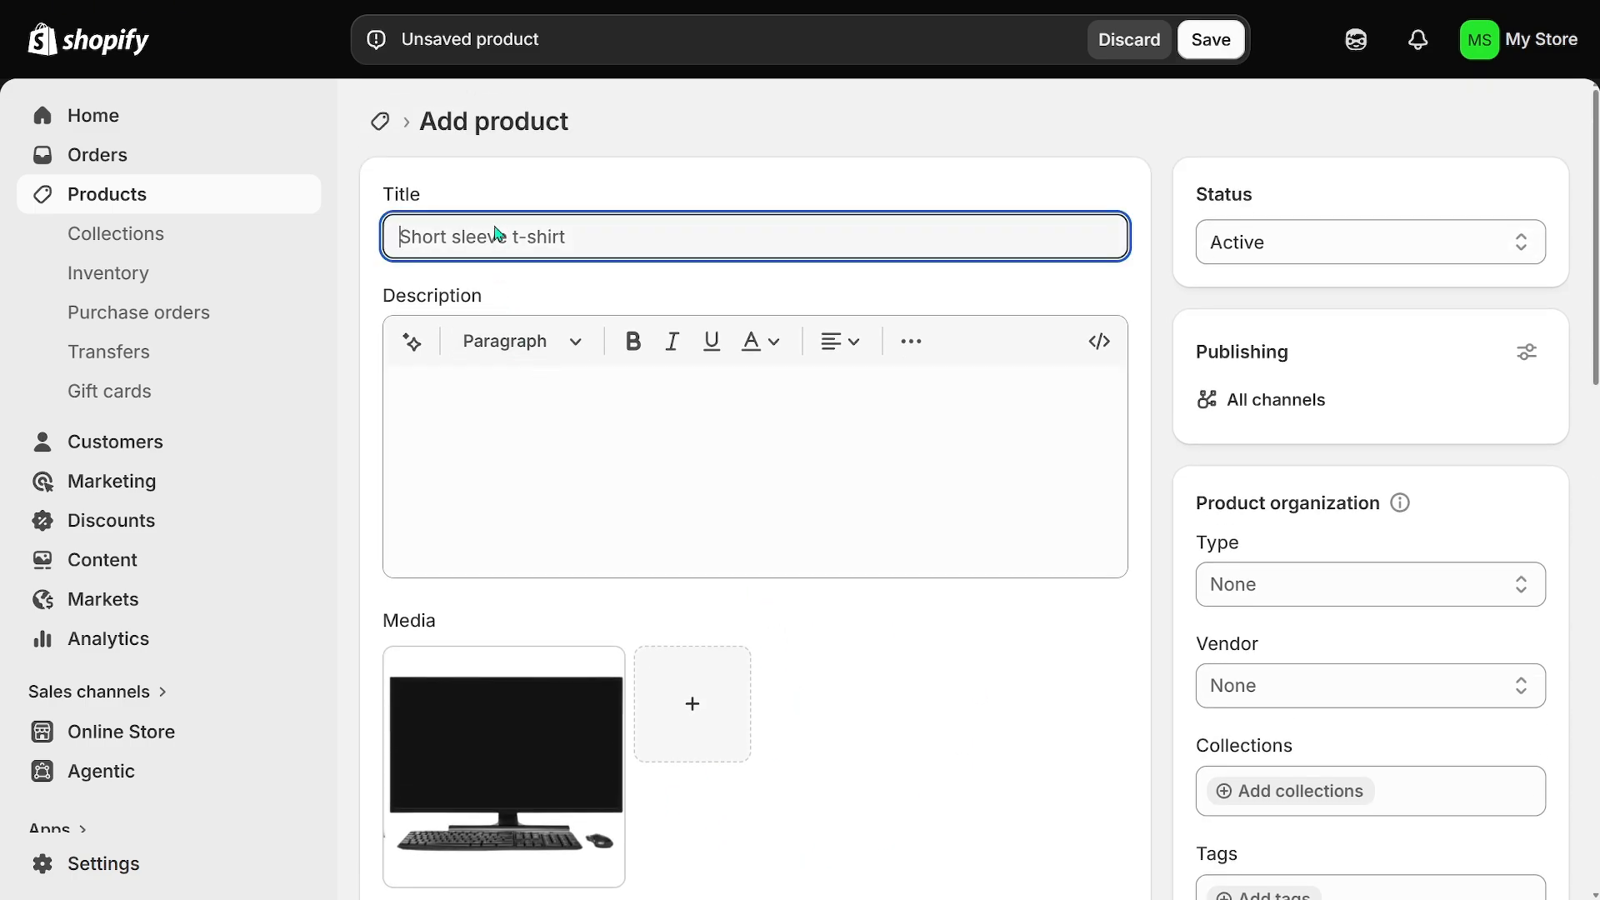
{"action": "type", "text": "Computer"}
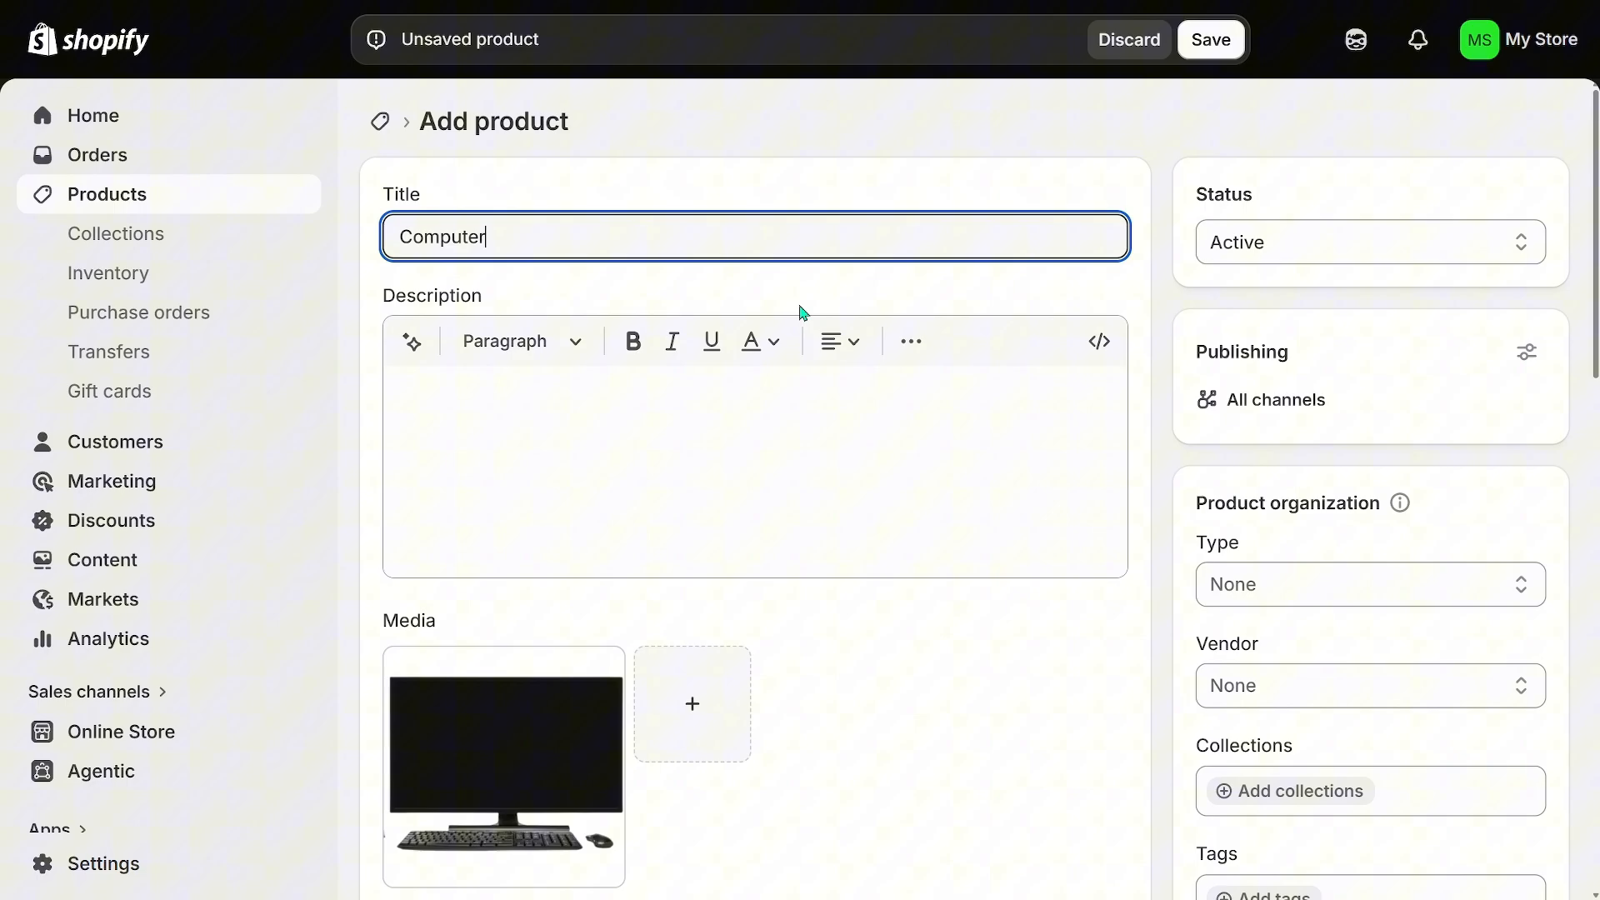
{"action": "left_click", "coordinate": [602, 414]}
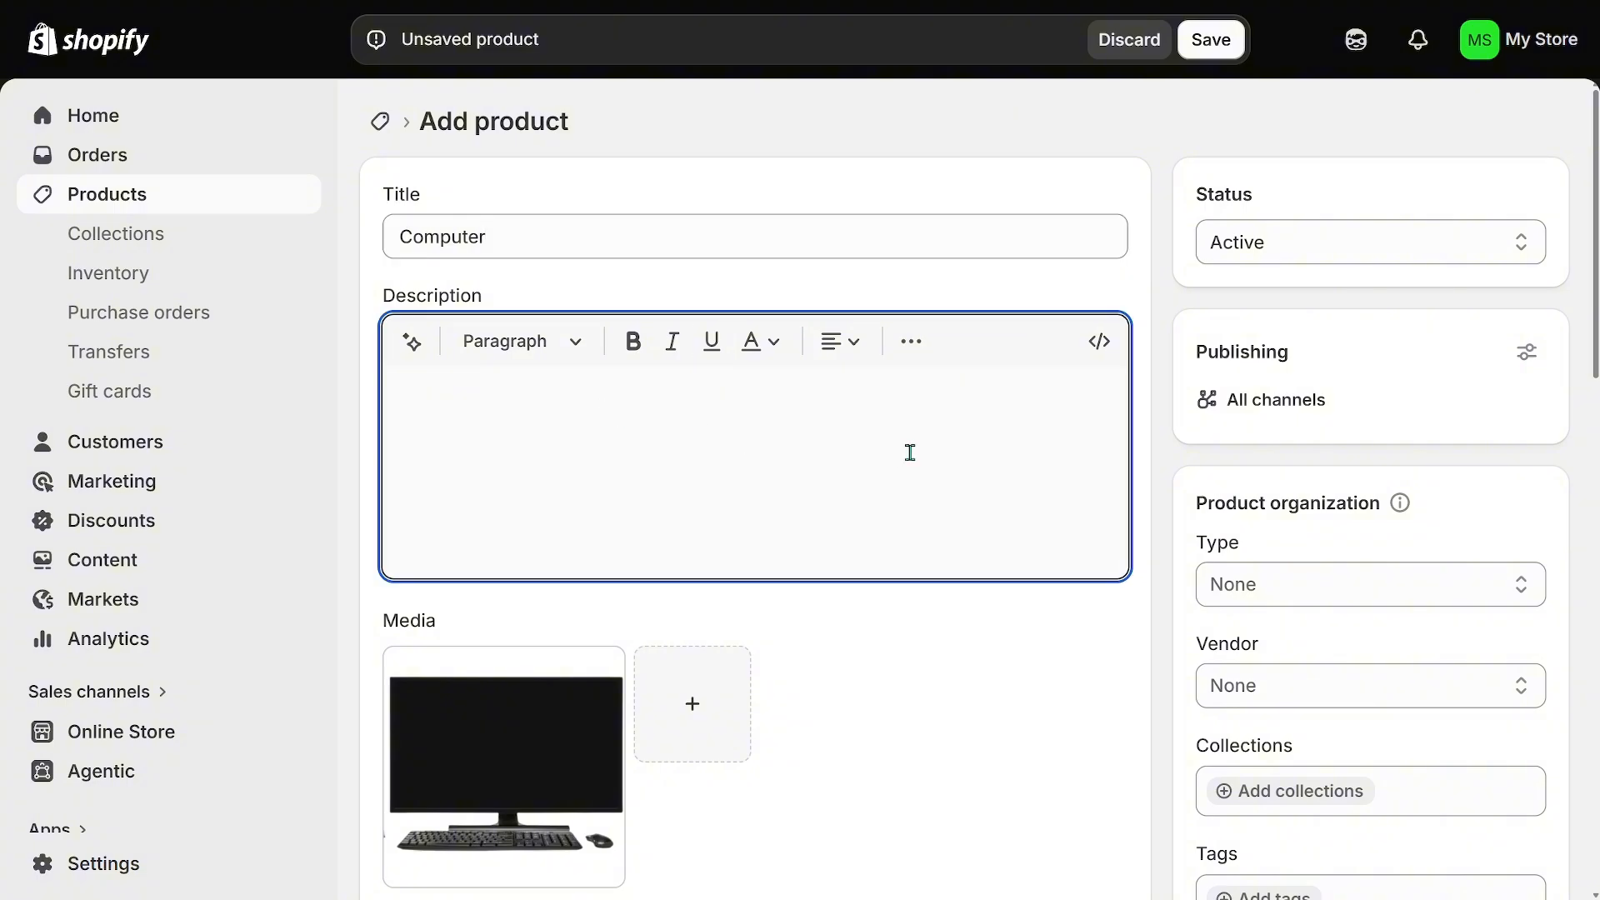
{"action": "type", "text": "Specs:"}
Set the product category to the suggested Desktop Computers in Computers
{"action": "scroll", "coordinate": [847, 427], "scroll_direction": "down", "scroll_amount": 7}
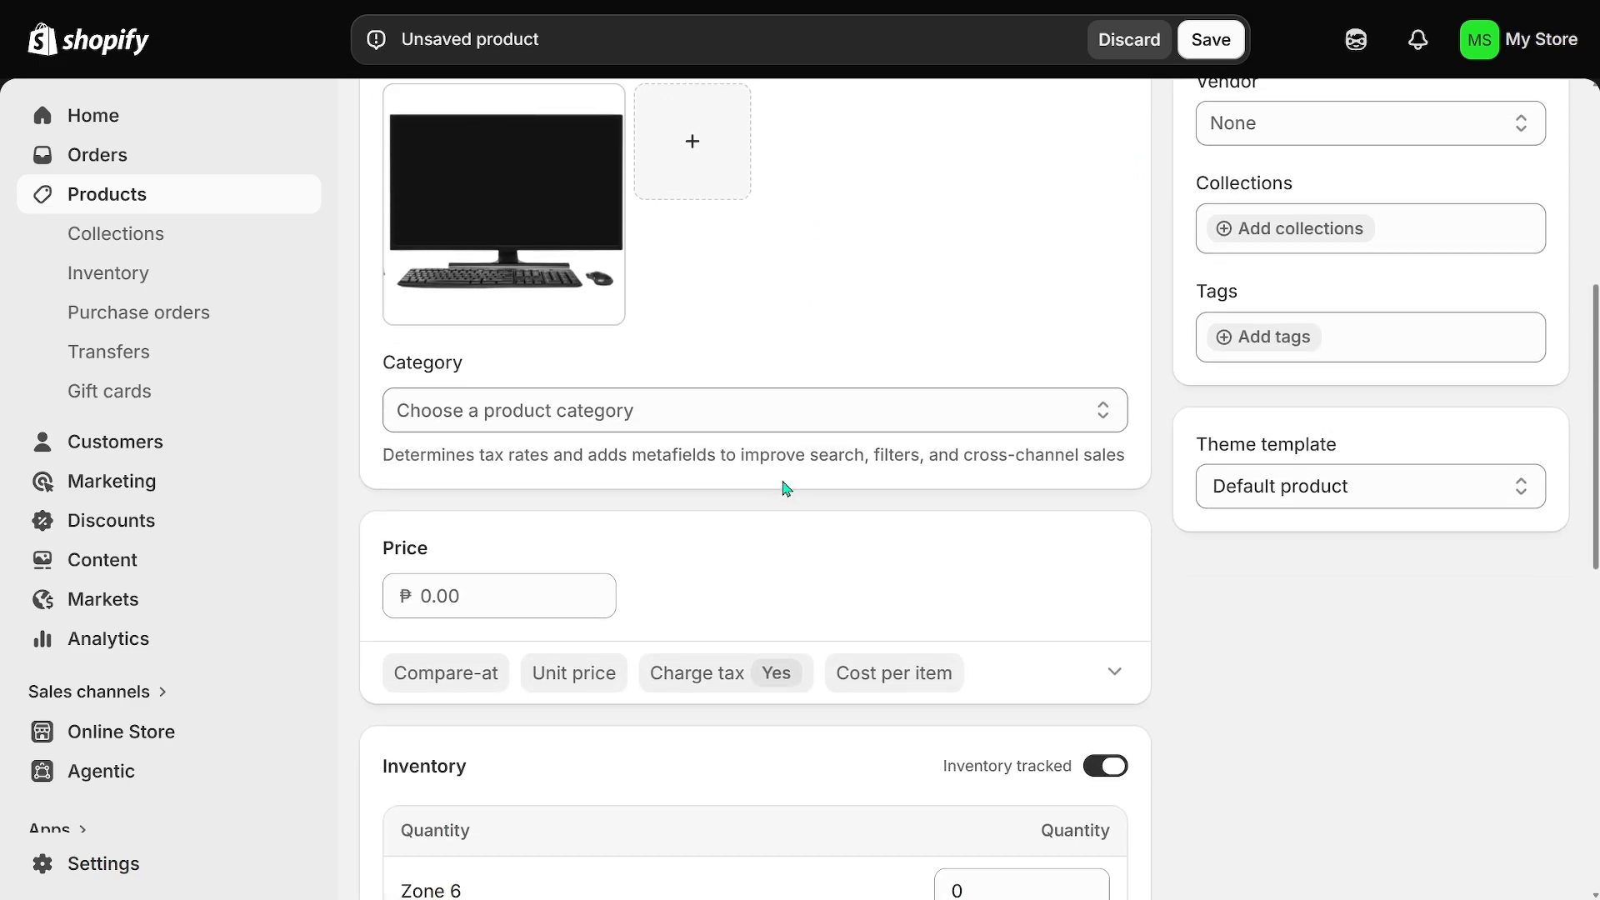
{"action": "left_click", "coordinate": [726, 421]}
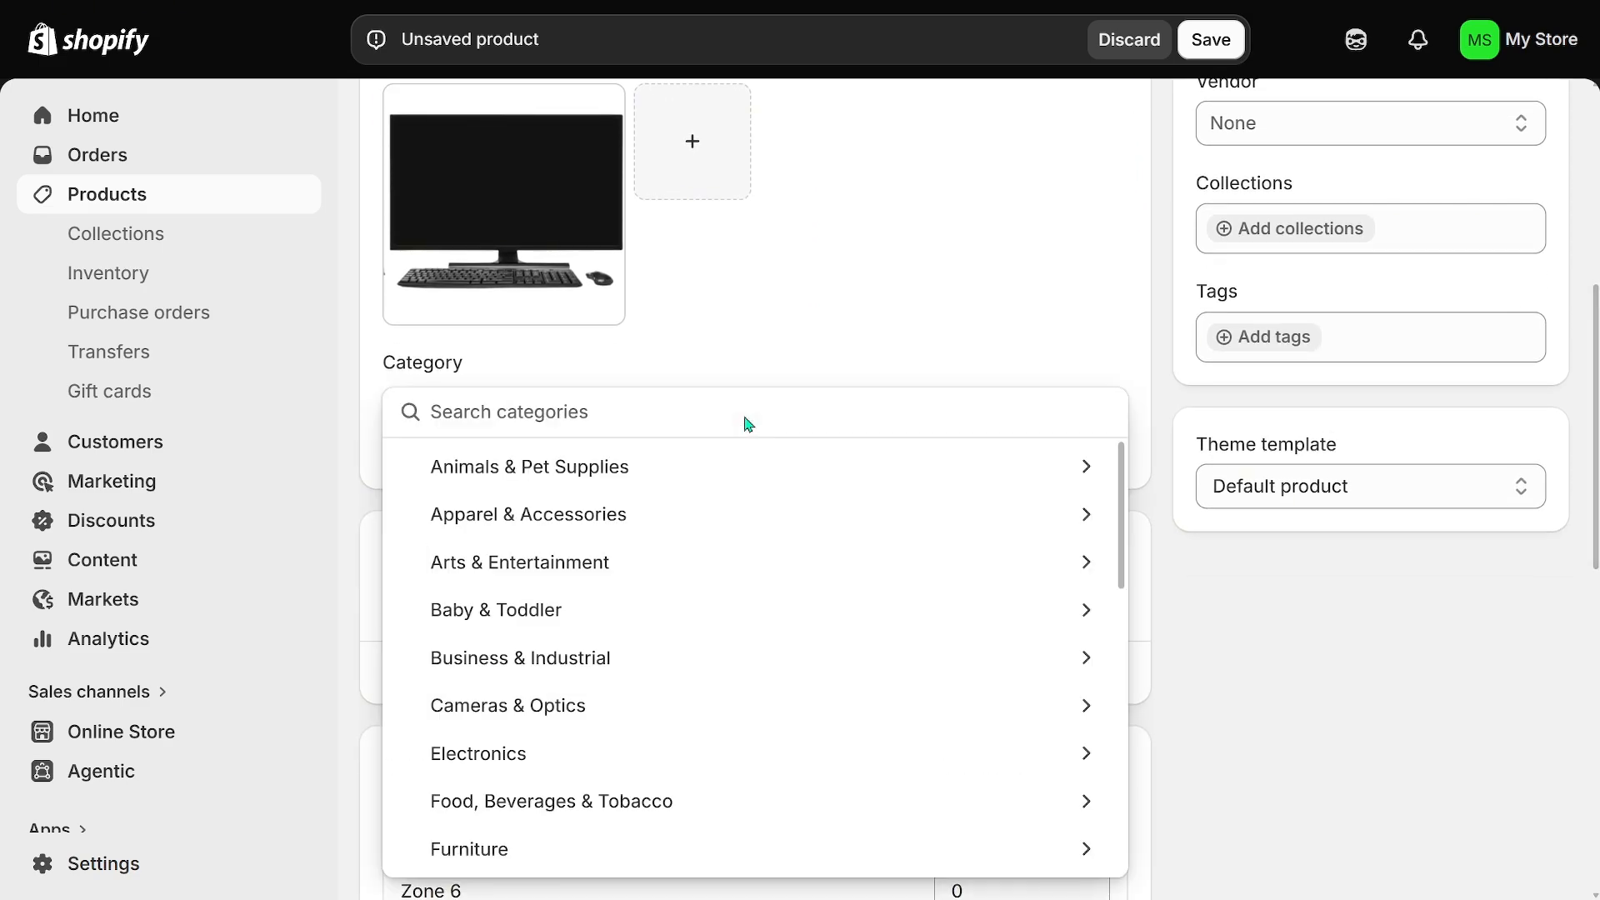
{"action": "left_click", "coordinate": [894, 309]}
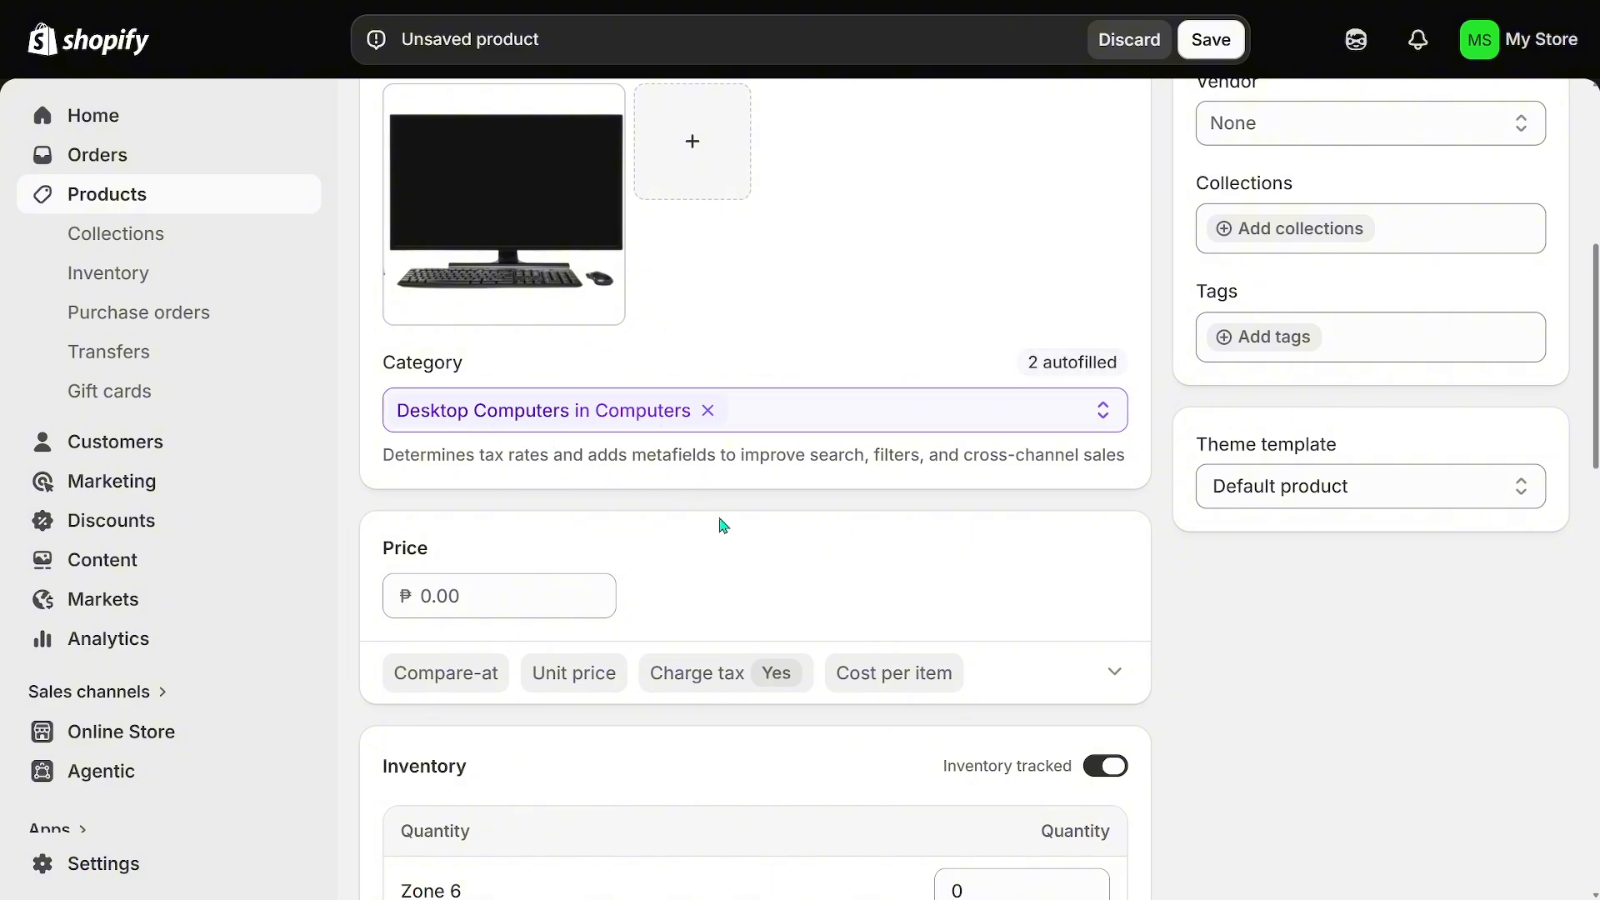
{"action": "left_click", "coordinate": [1105, 417]}
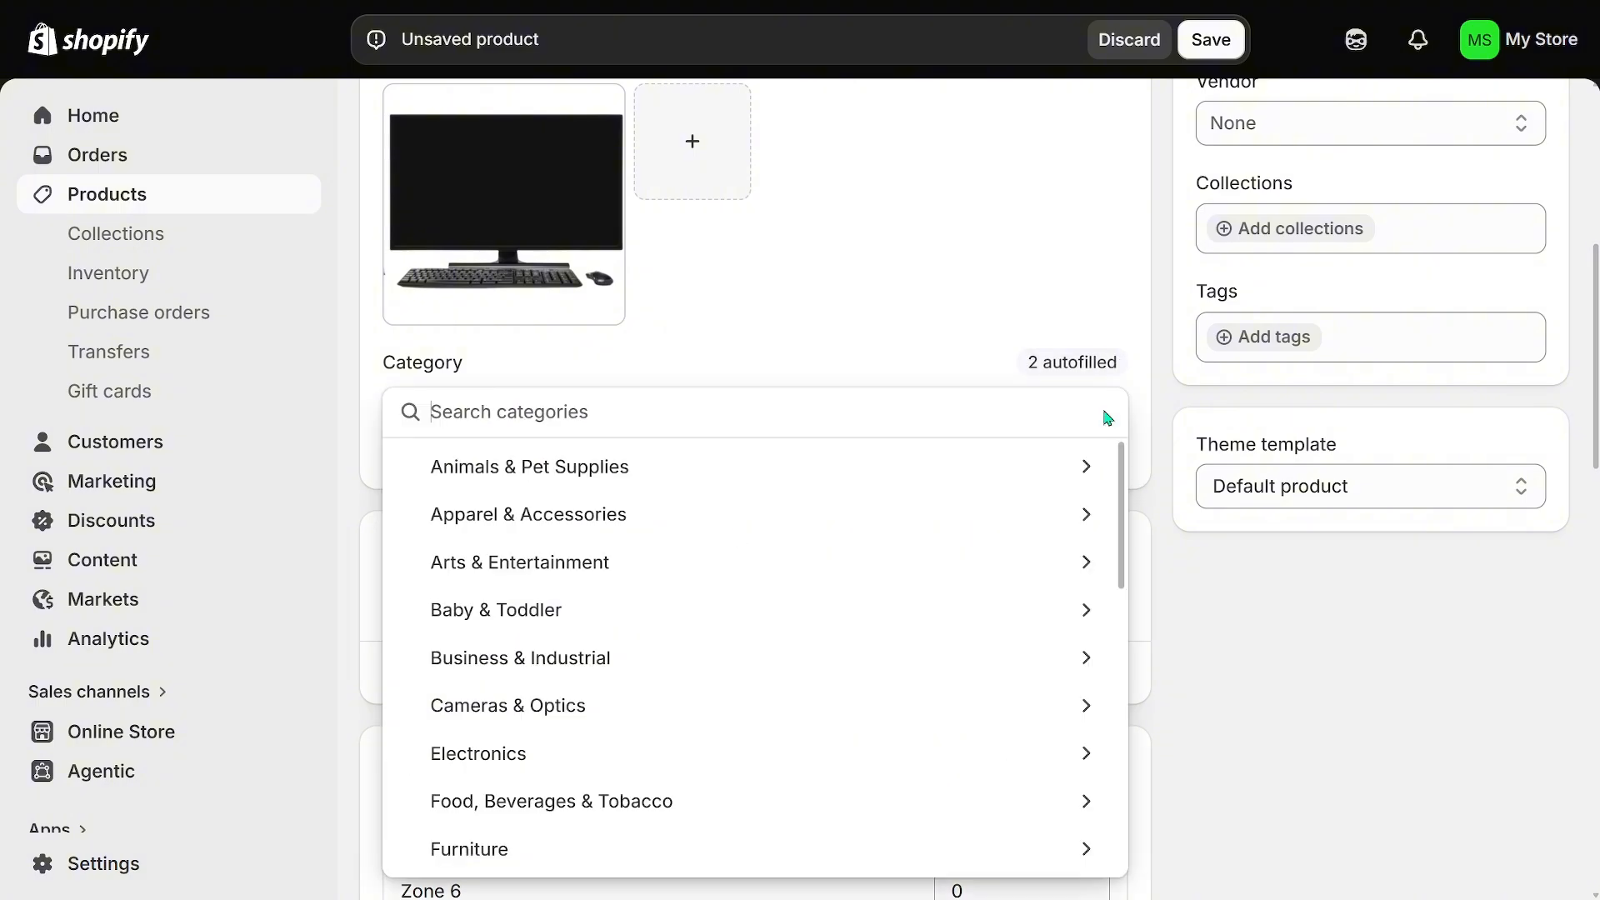
{"action": "left_click", "coordinate": [1108, 417]}
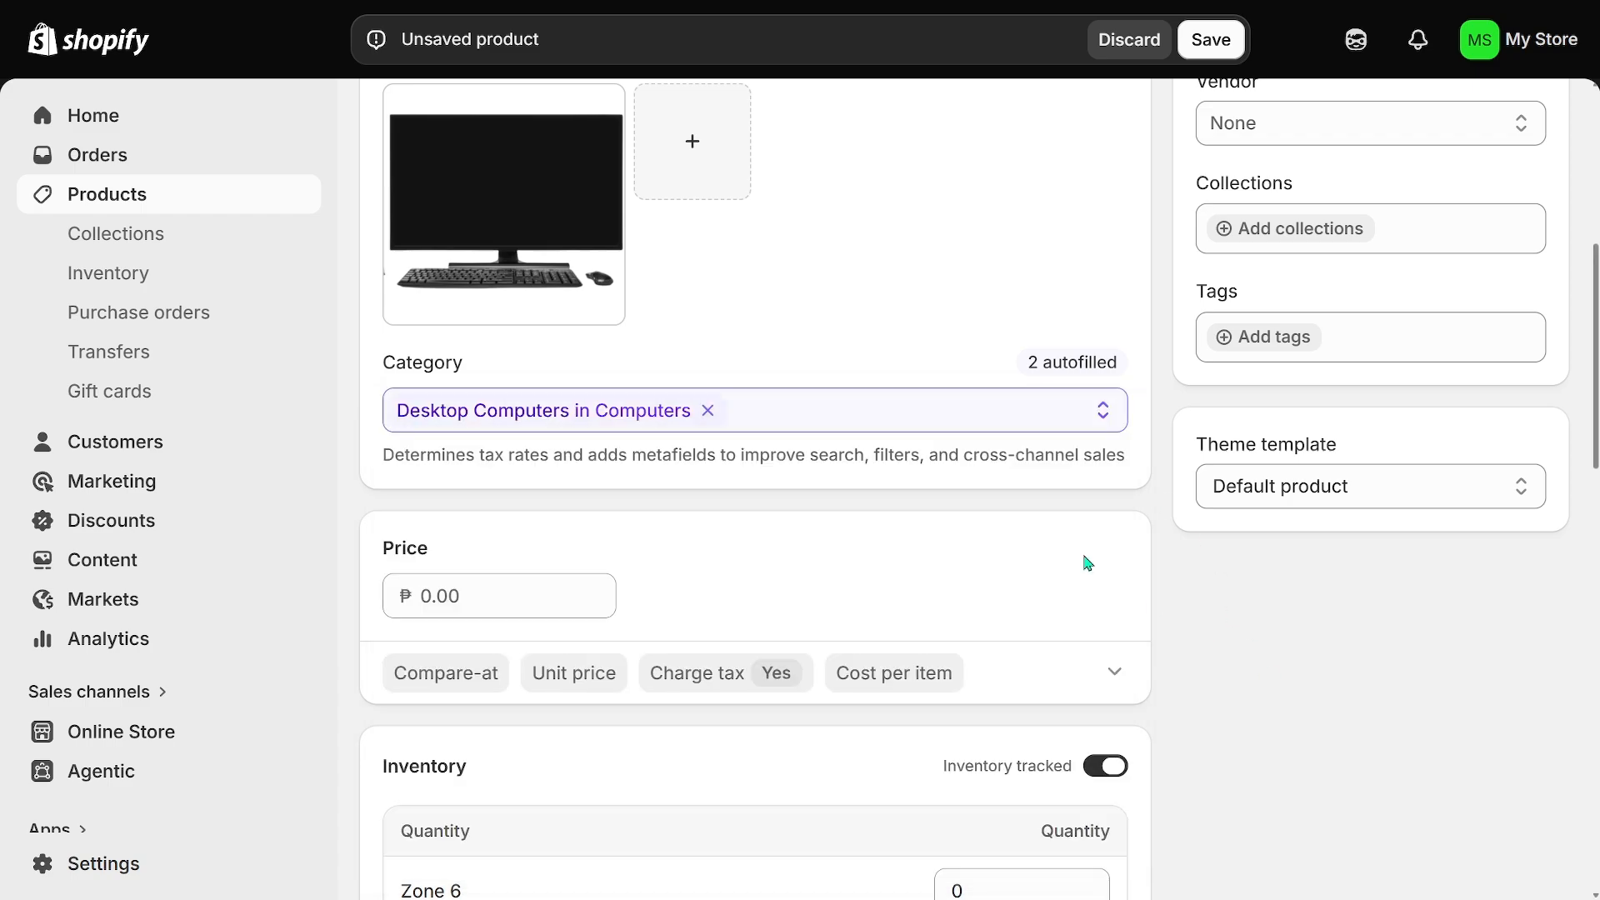
Set the product price to ₱10,000.00
{"action": "scroll", "coordinate": [608, 432], "scroll_direction": "down", "scroll_amount": 3}
{"action": "left_click", "coordinate": [527, 406]}
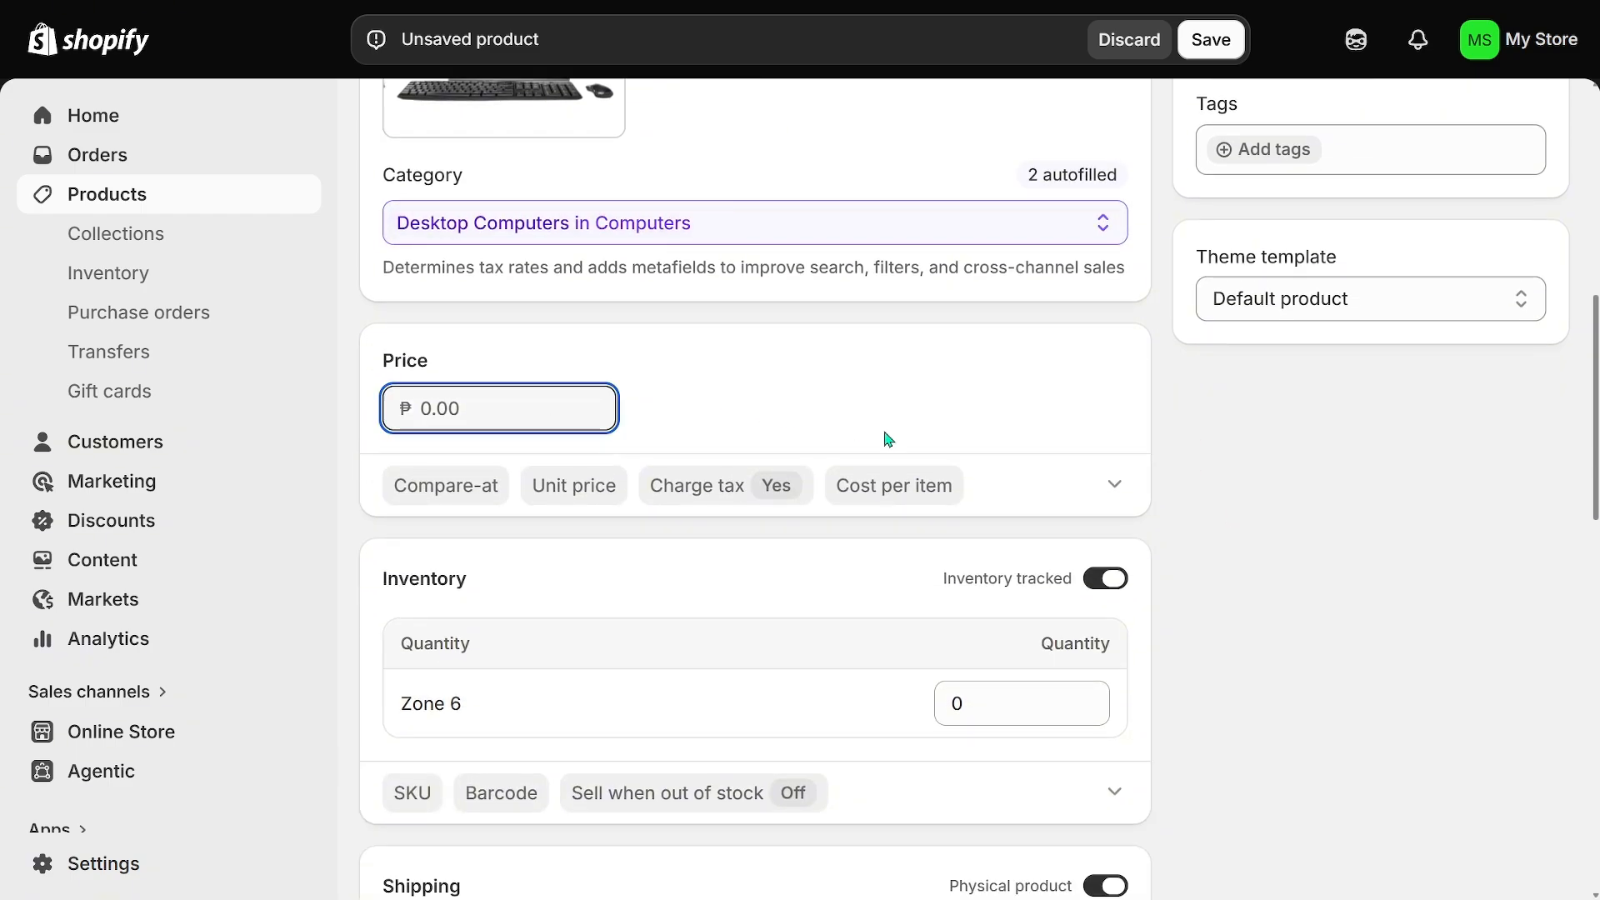
{"action": "type", "text": "10000"}
{"action": "left_click", "coordinate": [1211, 510]}
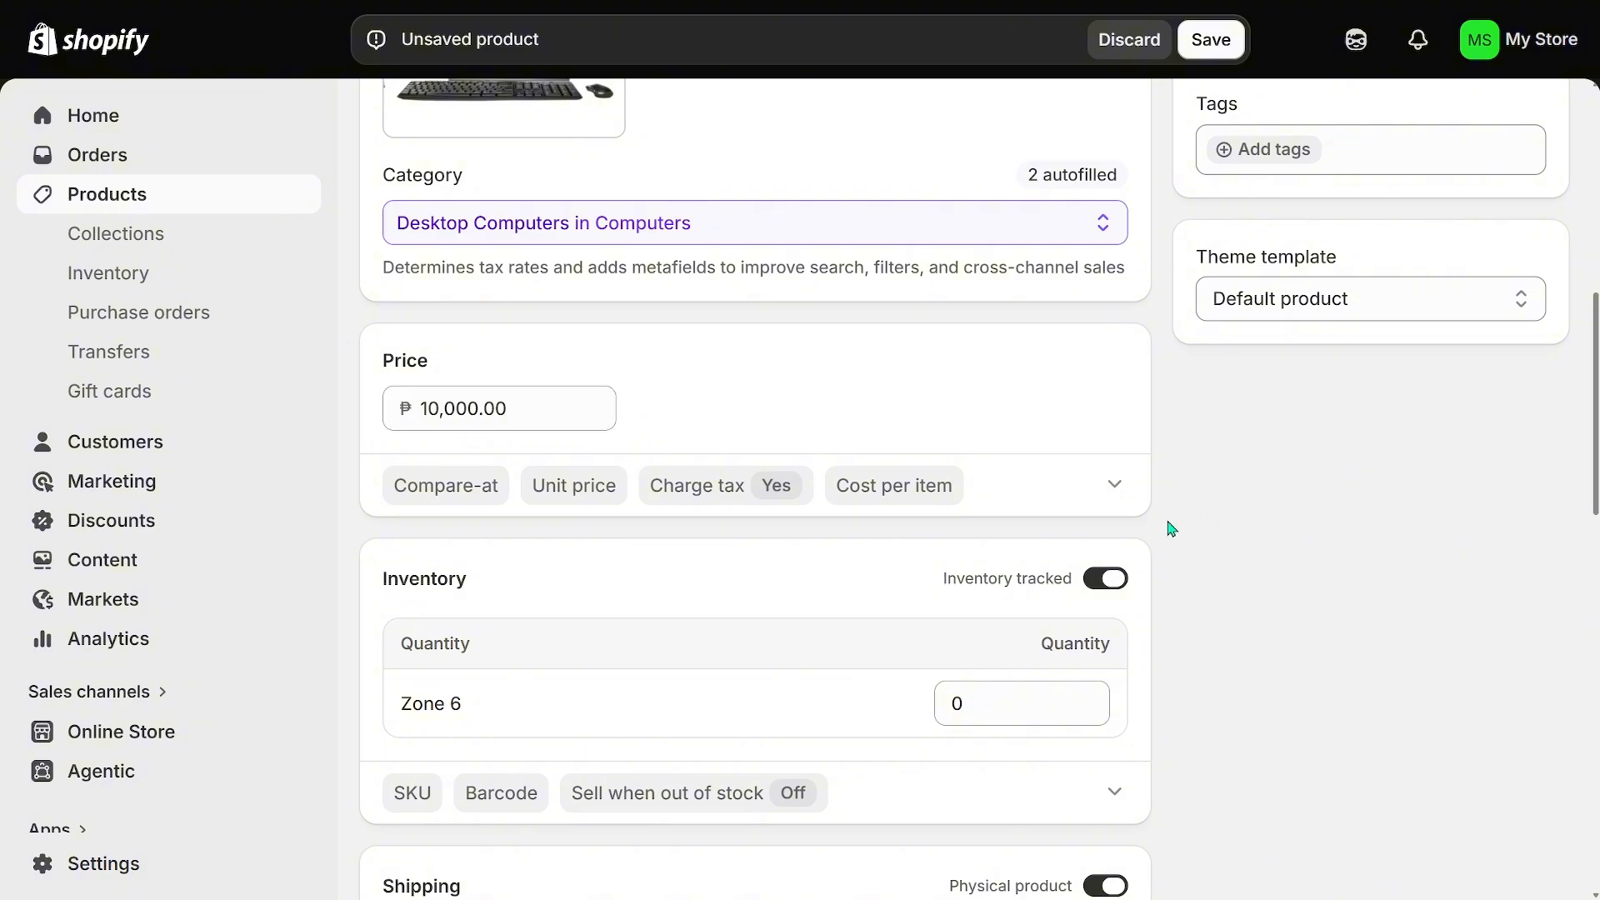
Set the inventory quantity for Zone 6 to 1
{"action": "scroll", "coordinate": [703, 411], "scroll_direction": "down", "scroll_amount": 2}
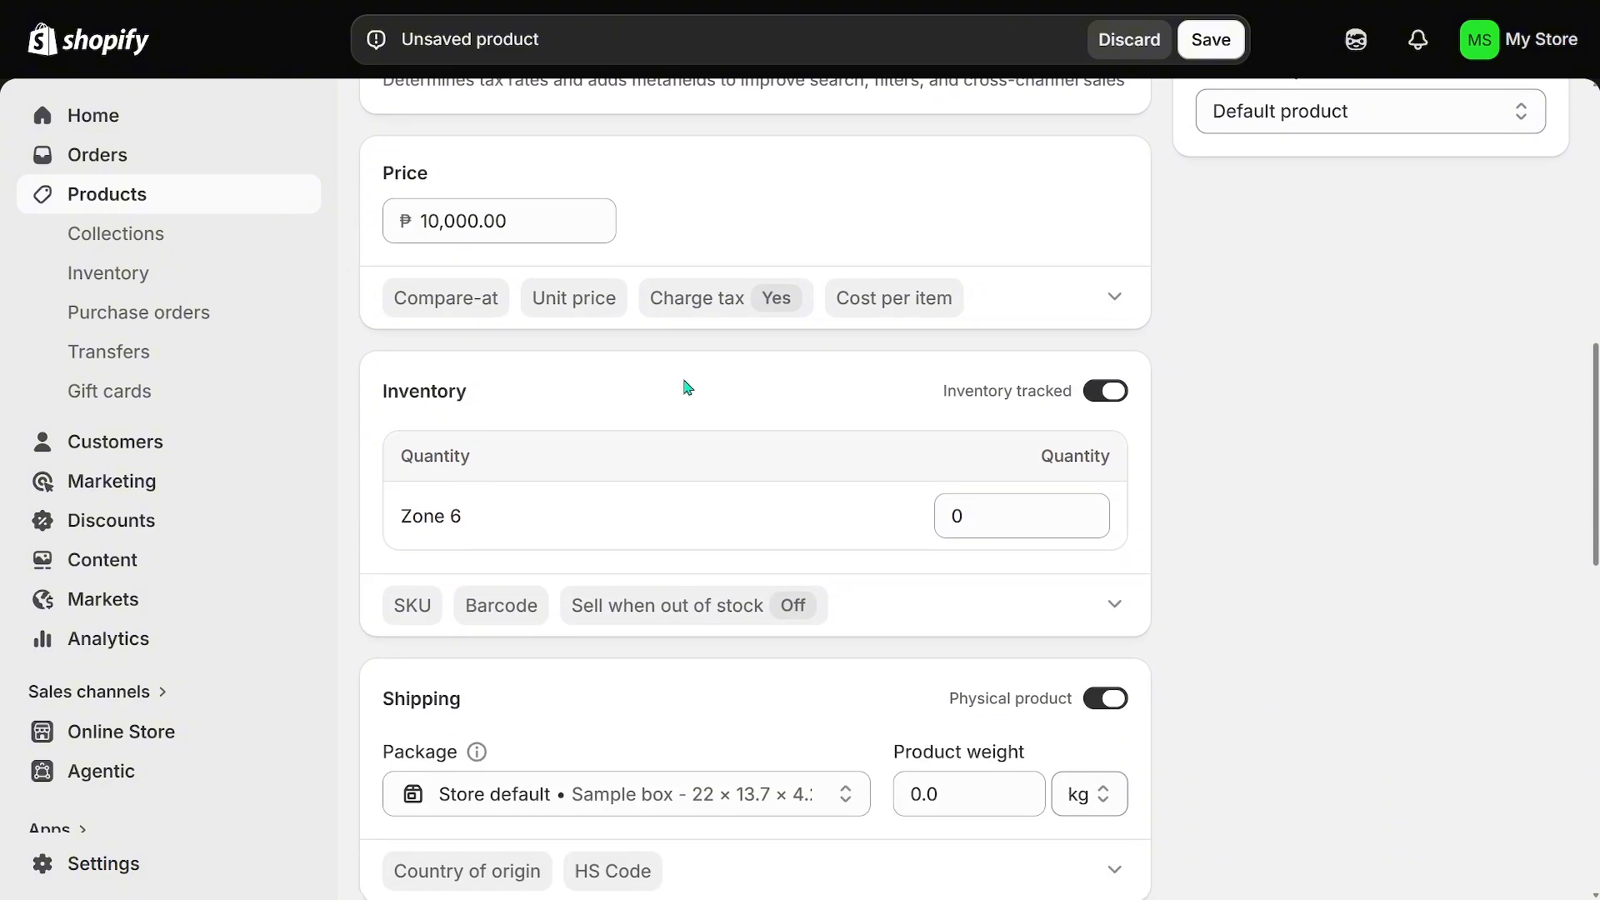
{"action": "left_click", "coordinate": [984, 518]}
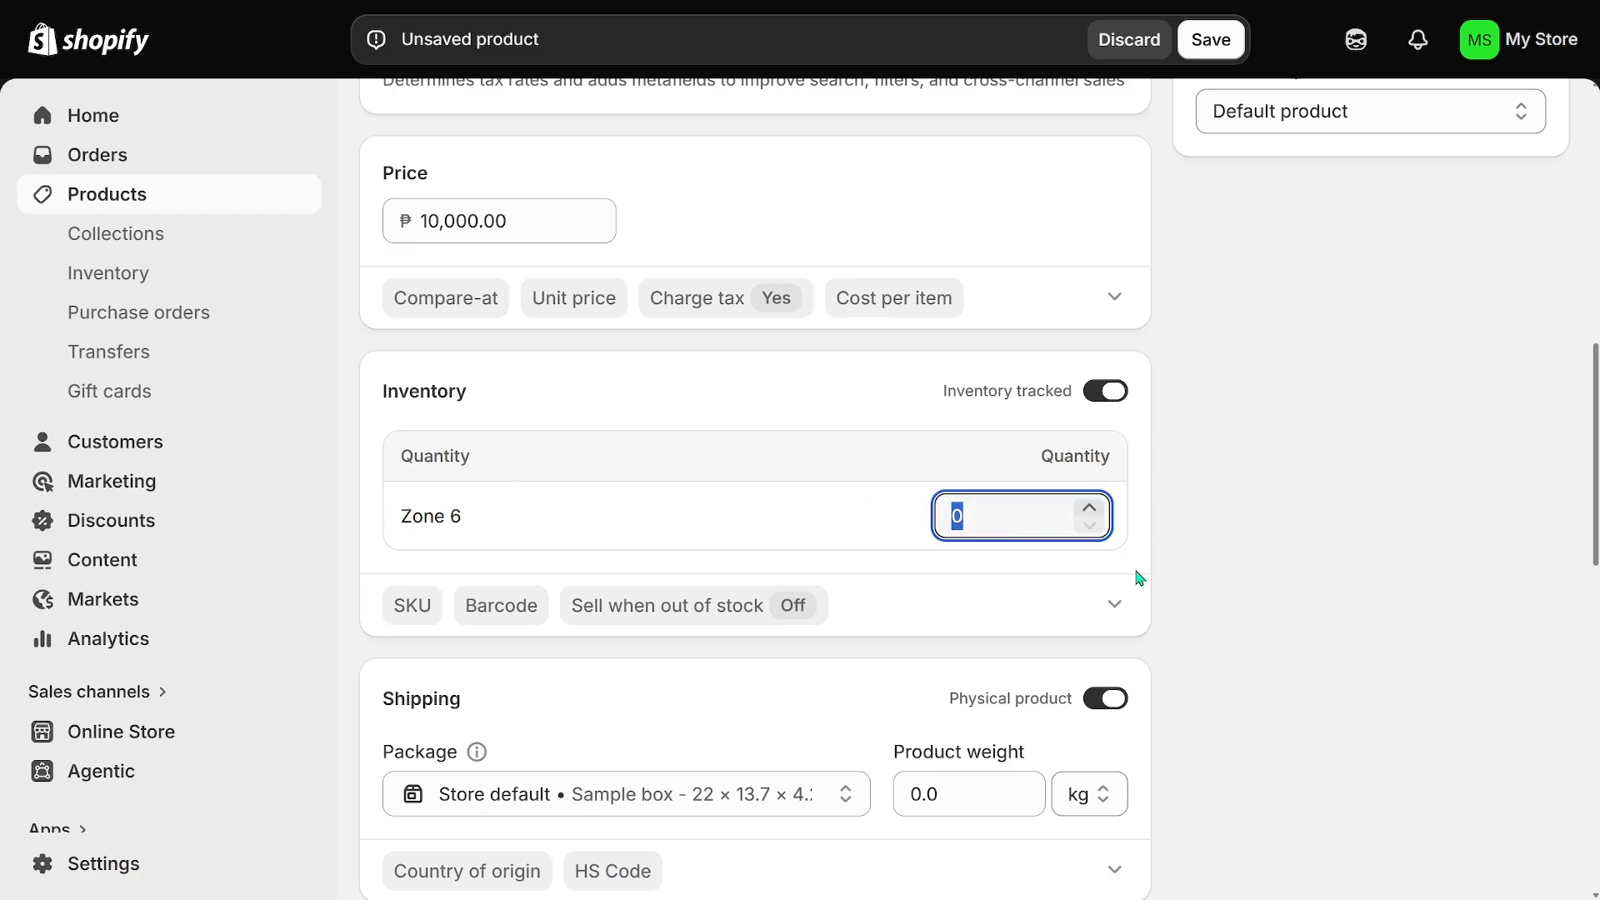
{"action": "key", "text": "Up"}
Choose the Sample box package for shipping and set the product weight to 5 kg
{"action": "scroll", "coordinate": [1286, 471], "scroll_direction": "down", "scroll_amount": 3}
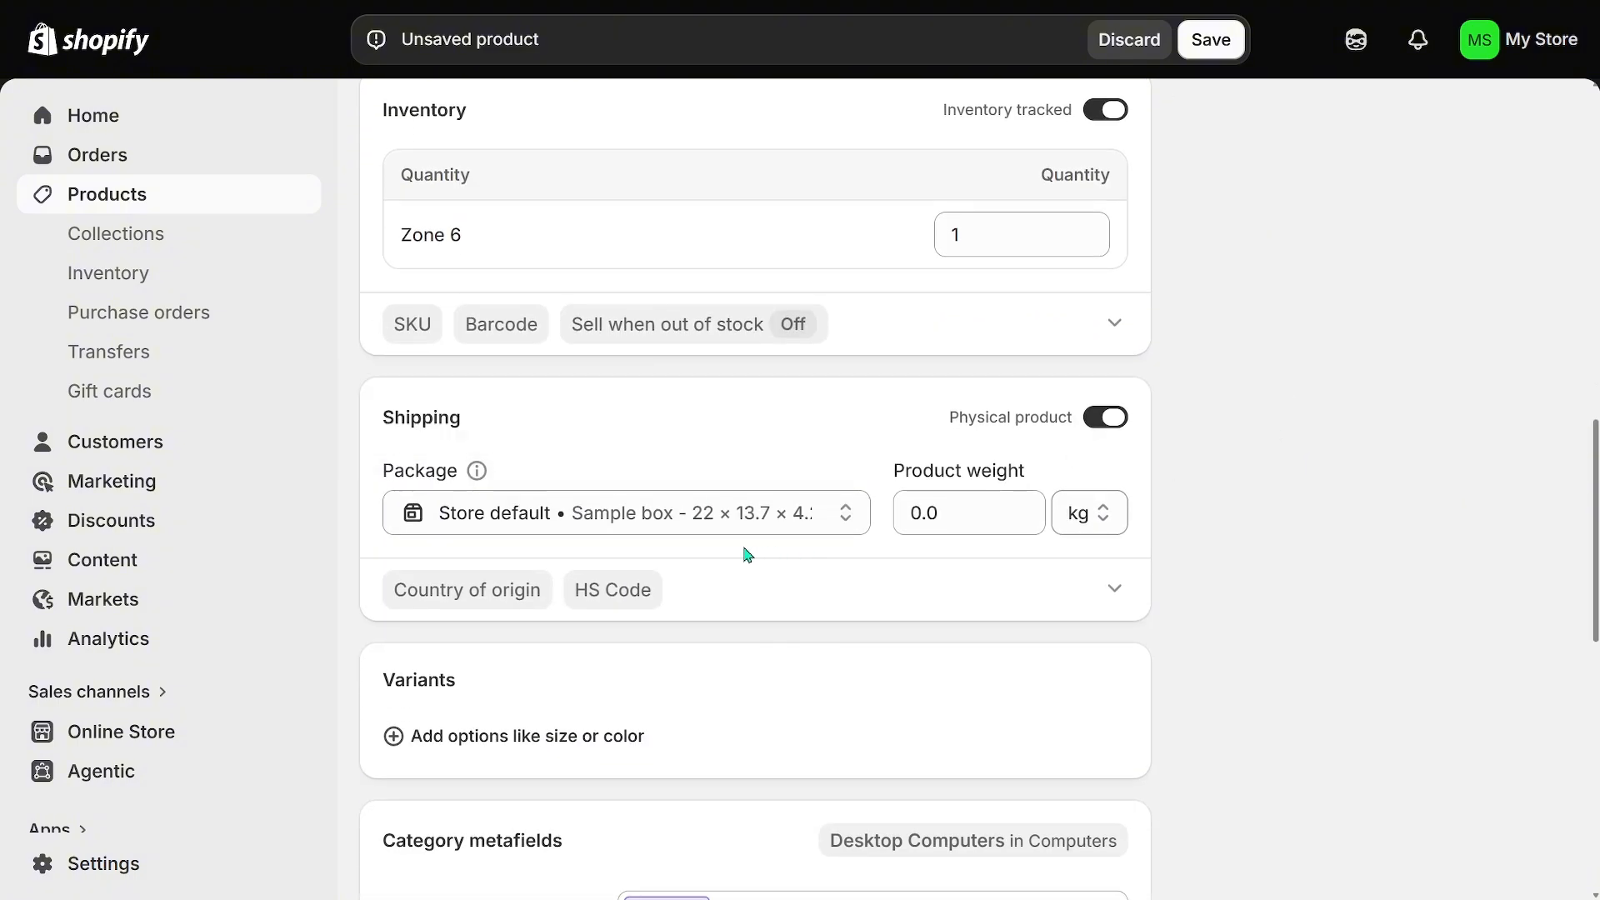
{"action": "left_click", "coordinate": [535, 517]}
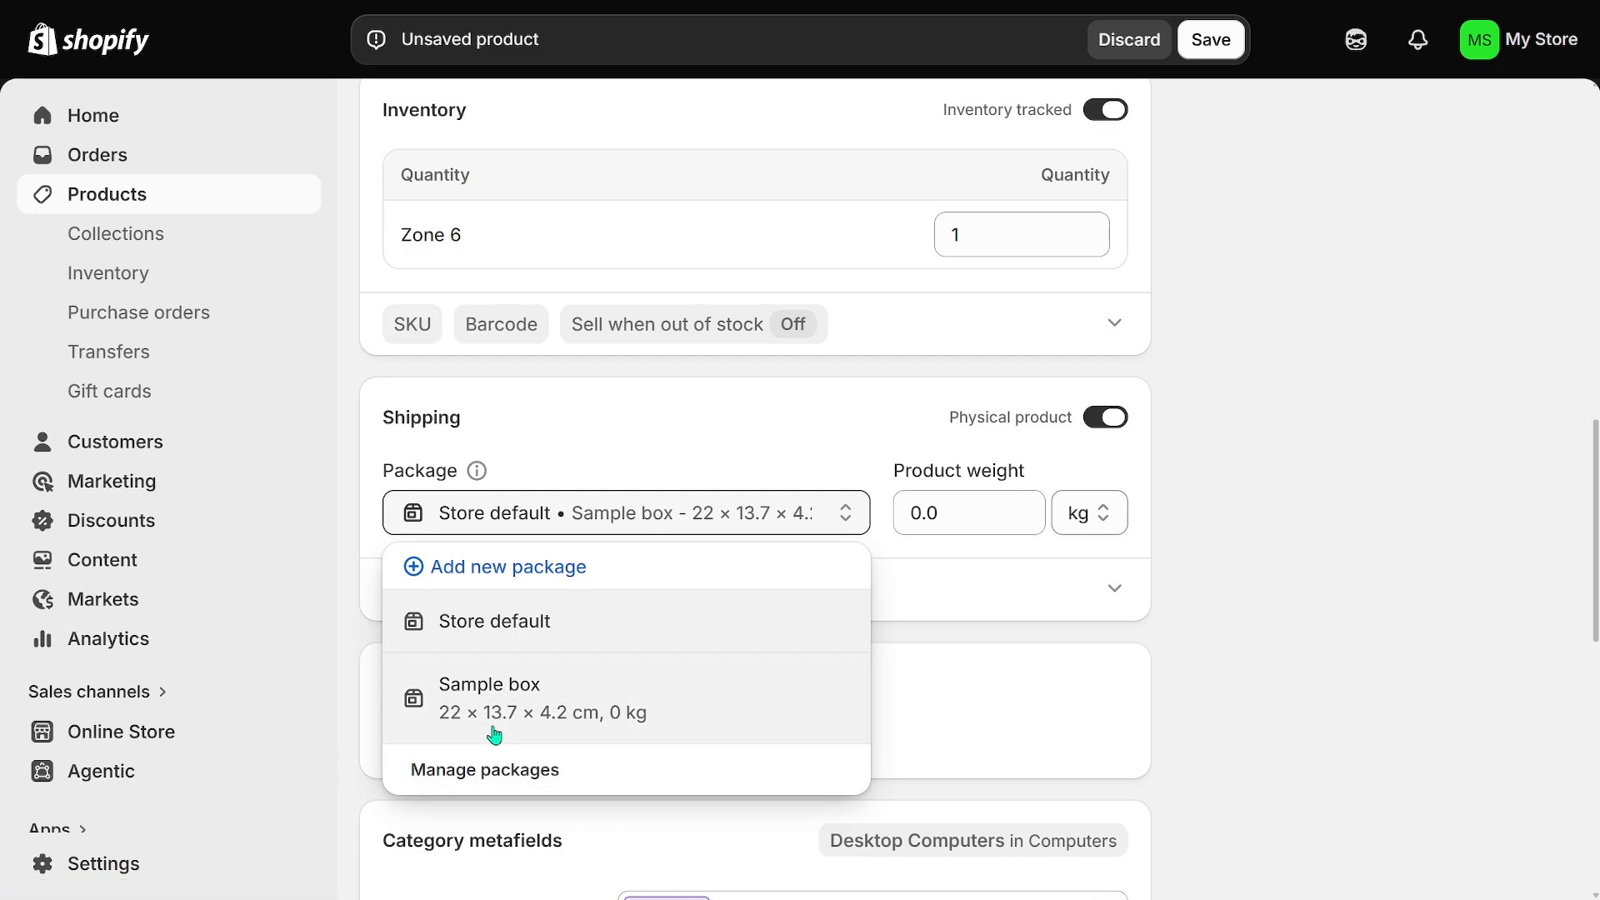
{"action": "left_click", "coordinate": [489, 732]}
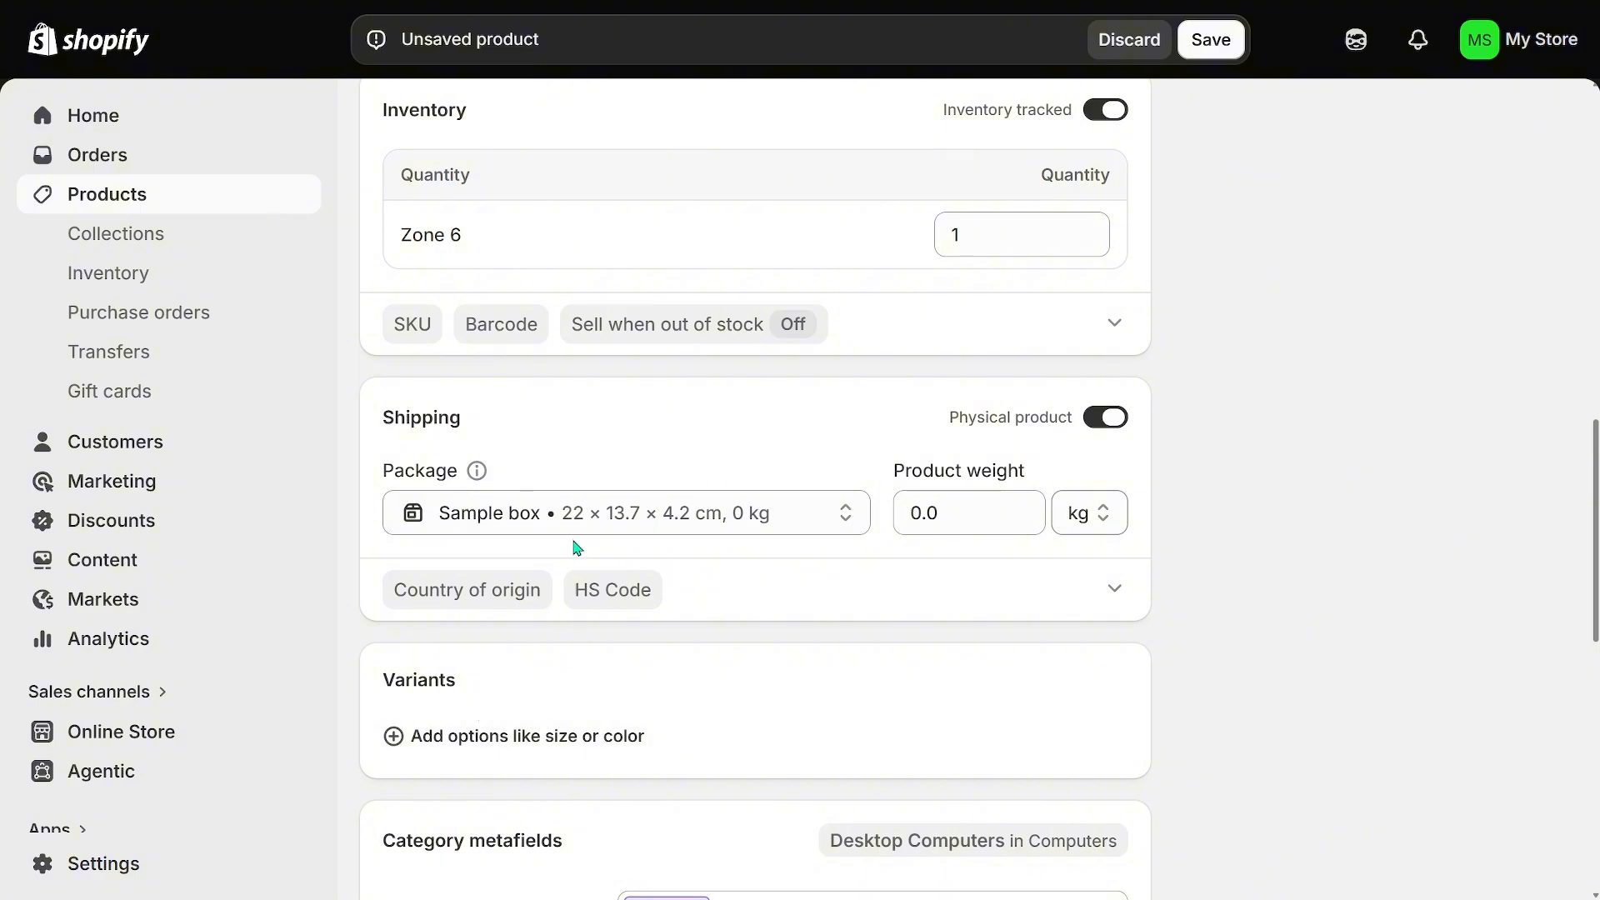
{"action": "key", "text": "Tab"}
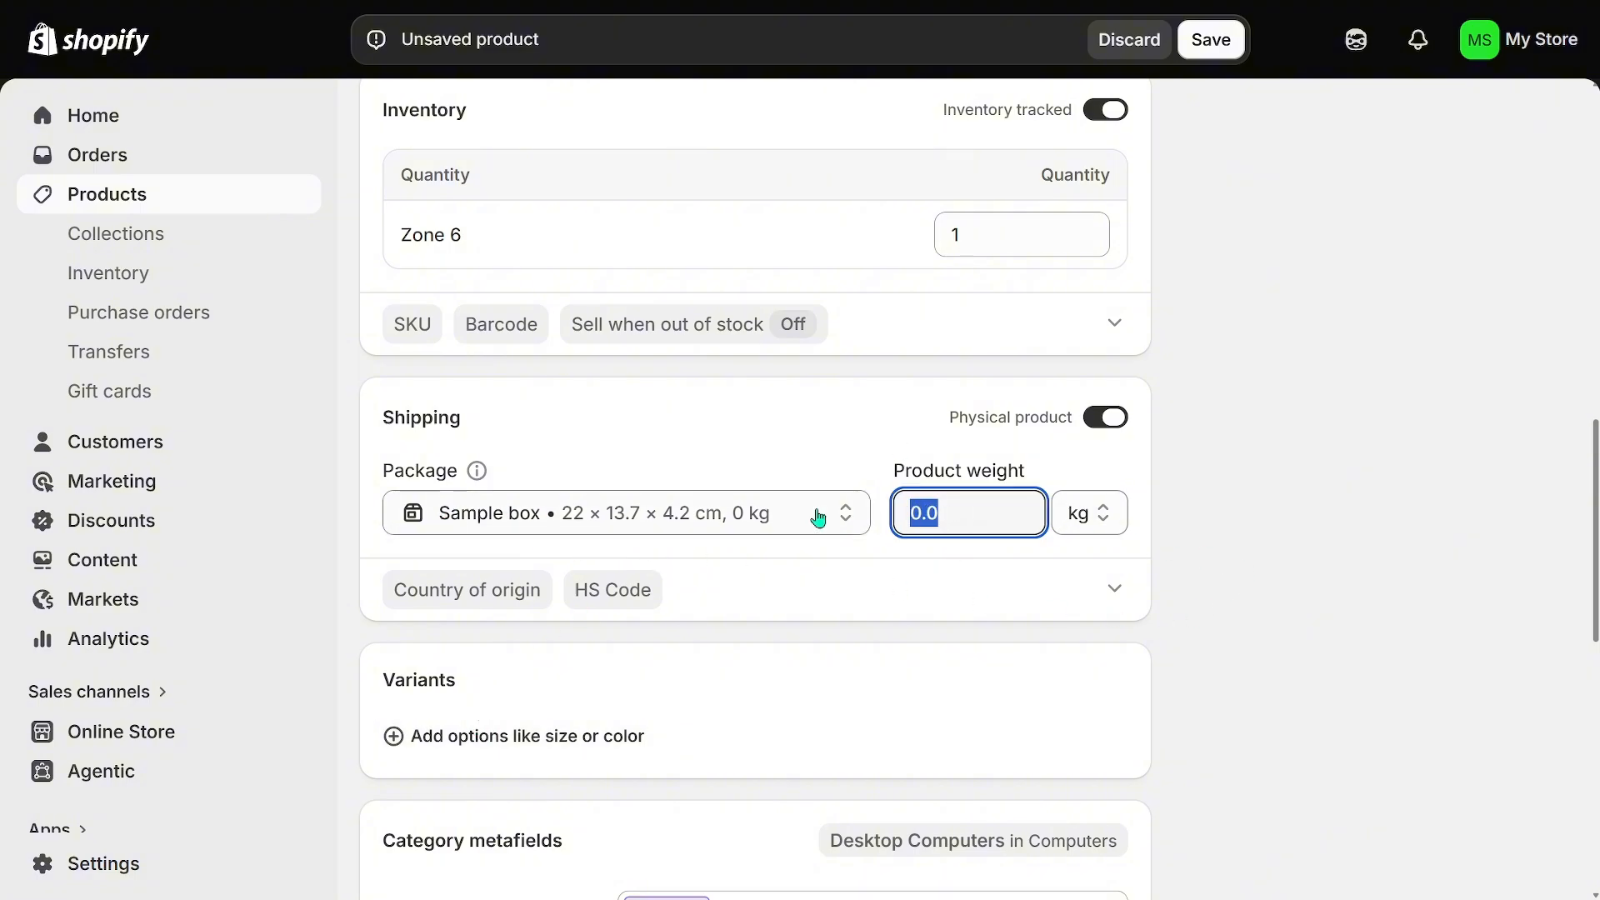
{"action": "type", "text": "5"}
{"action": "left_click", "coordinate": [1225, 556]}
Set the graphics card type in the category metafields to Dedicated
{"action": "scroll", "coordinate": [538, 616], "scroll_direction": "down", "scroll_amount": 2}
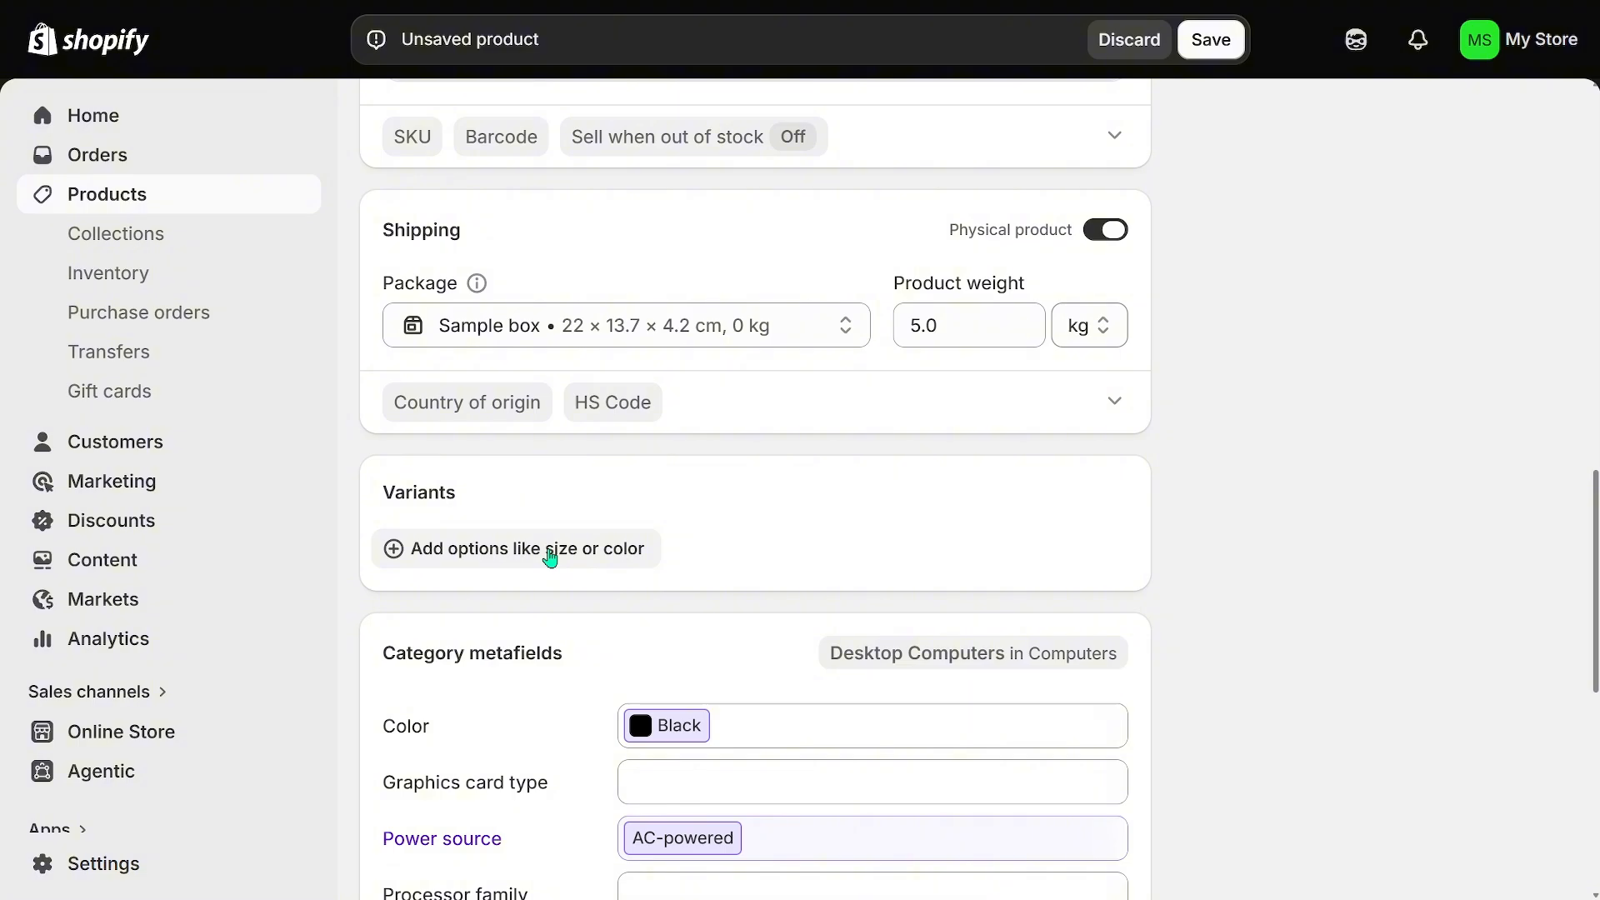
{"action": "scroll", "coordinate": [550, 557], "scroll_direction": "down", "scroll_amount": 2}
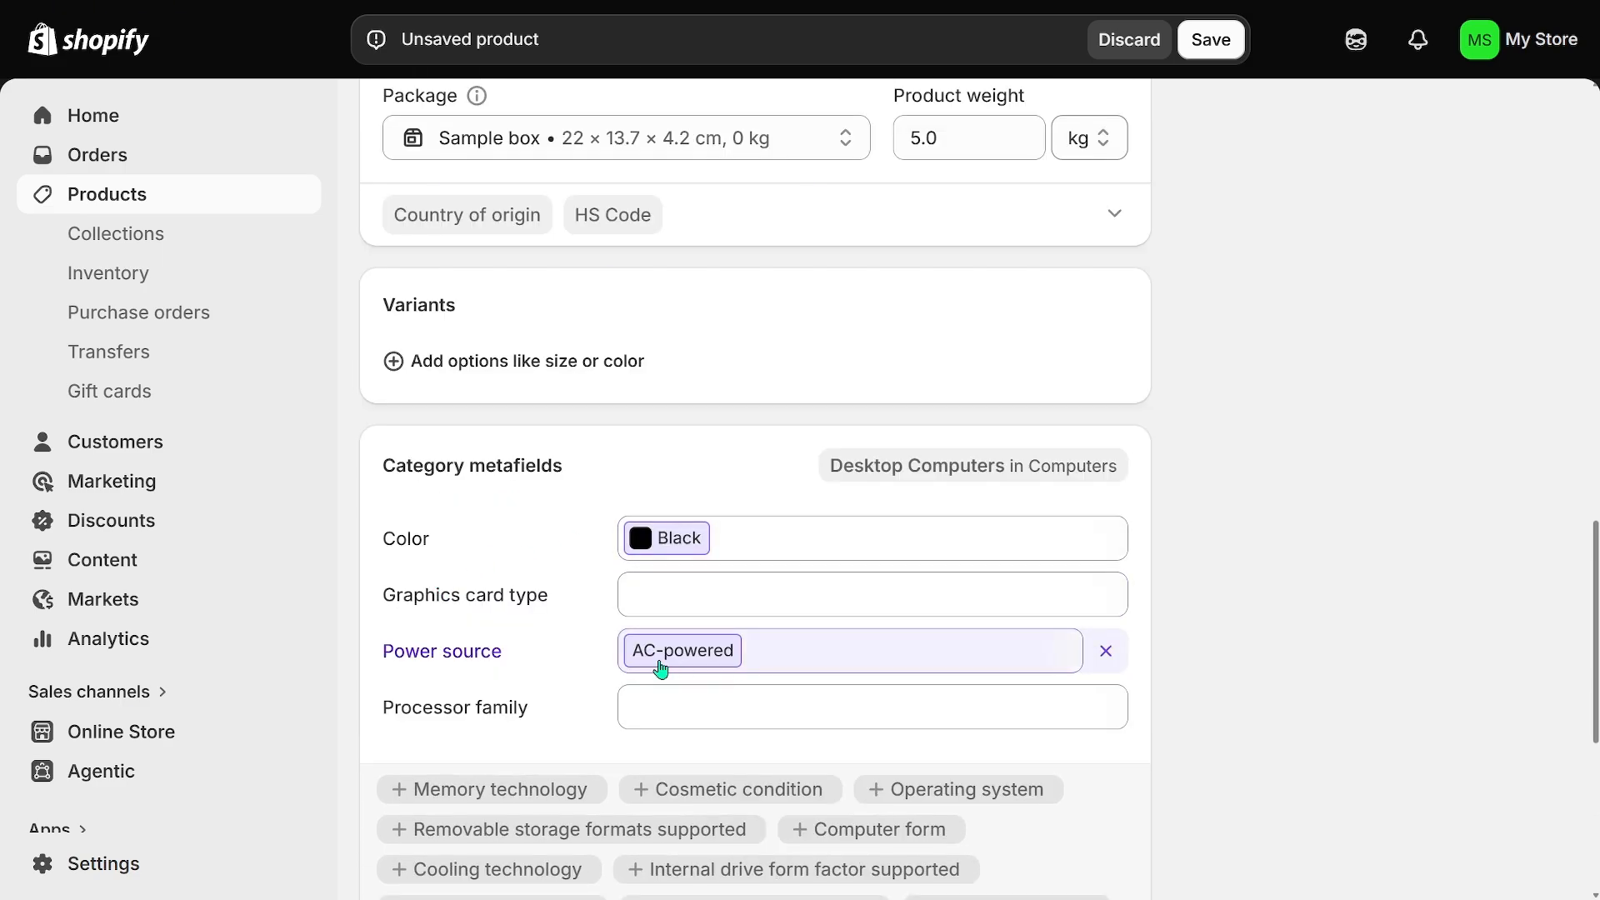
{"action": "left_click", "coordinate": [709, 612]}
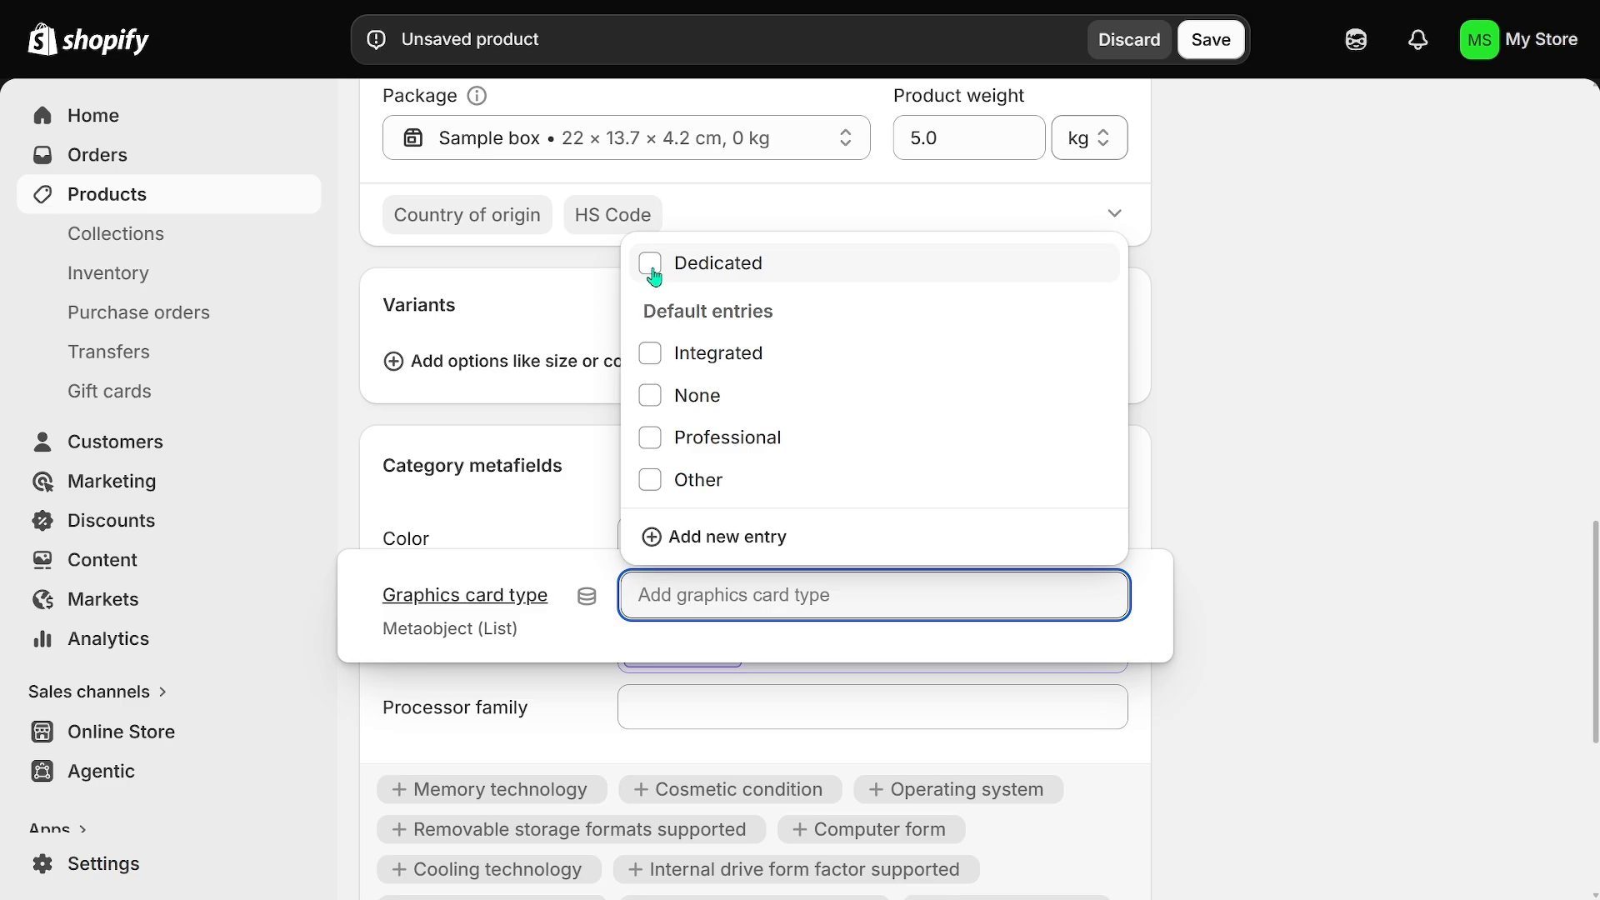
{"action": "left_click", "coordinate": [651, 265]}
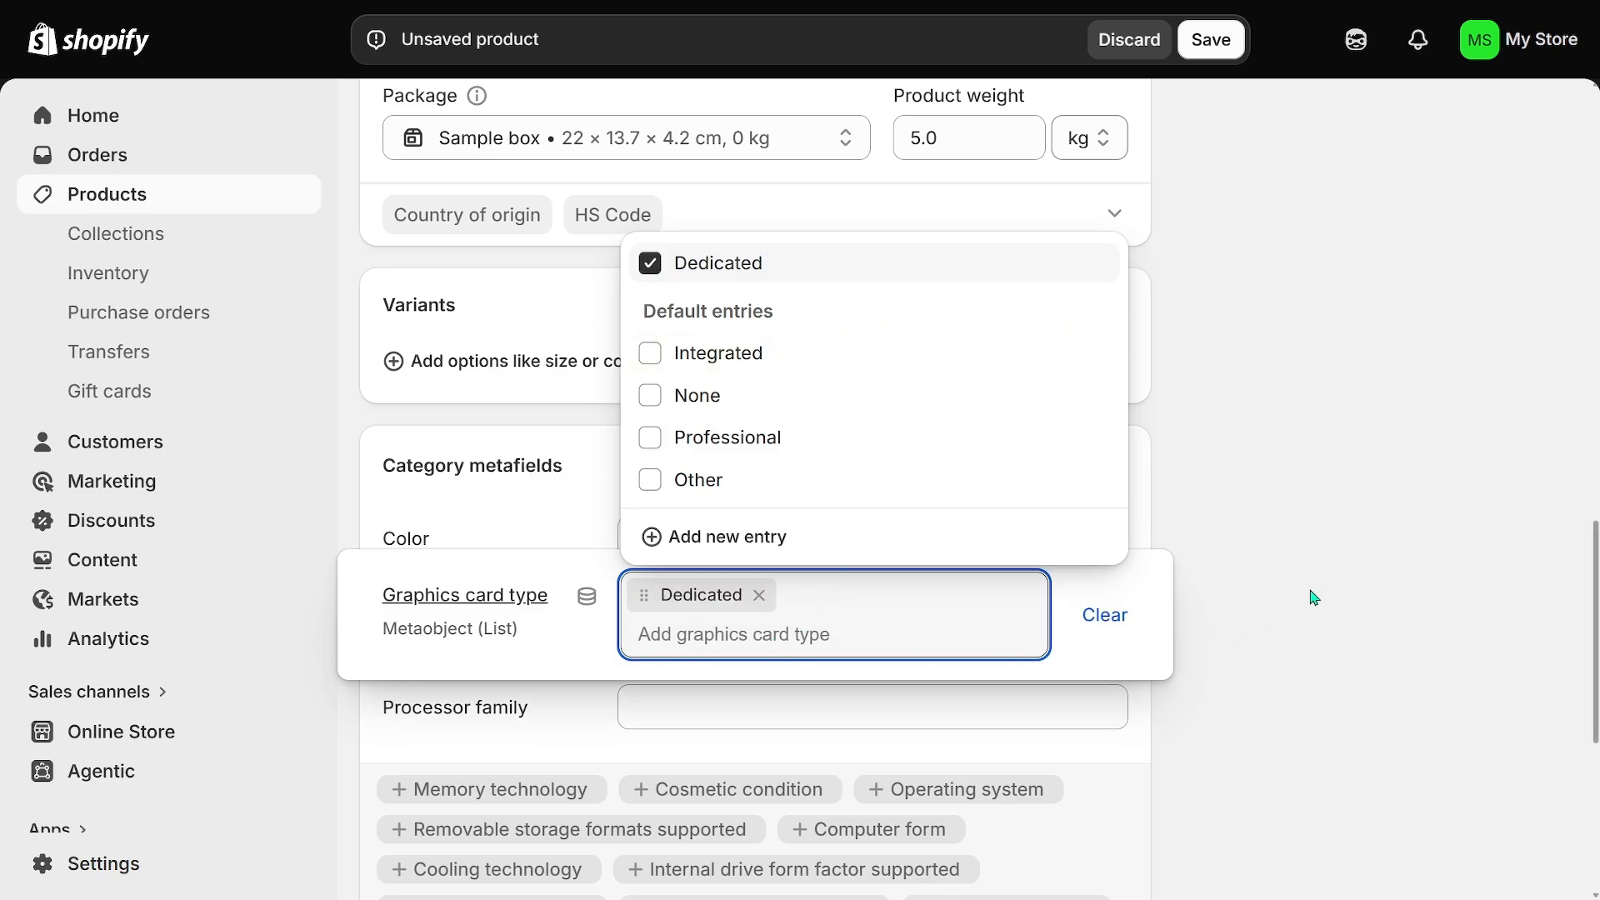
{"action": "left_click", "coordinate": [1211, 597]}
Set the processor family in the category metafields to AMD Ryzen
{"action": "left_click", "coordinate": [693, 722]}
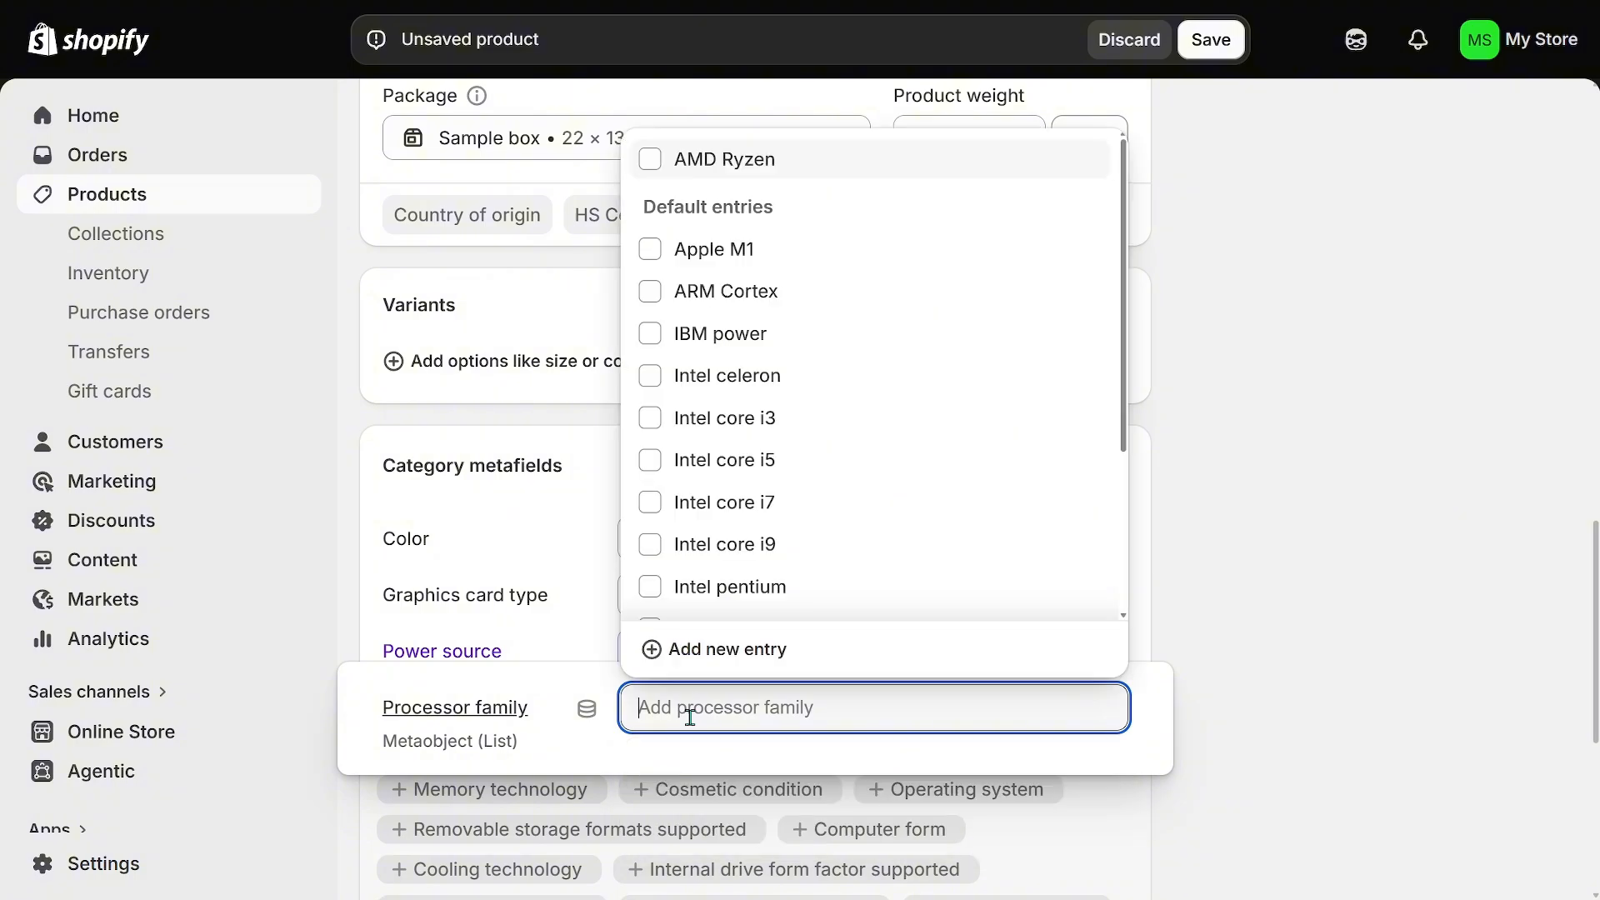
{"action": "left_click", "coordinate": [650, 159]}
{"action": "left_click", "coordinate": [1346, 572]}
Examine the search engine listing preview of the new product
{"action": "scroll", "coordinate": [1054, 625], "scroll_direction": "down", "scroll_amount": 5}
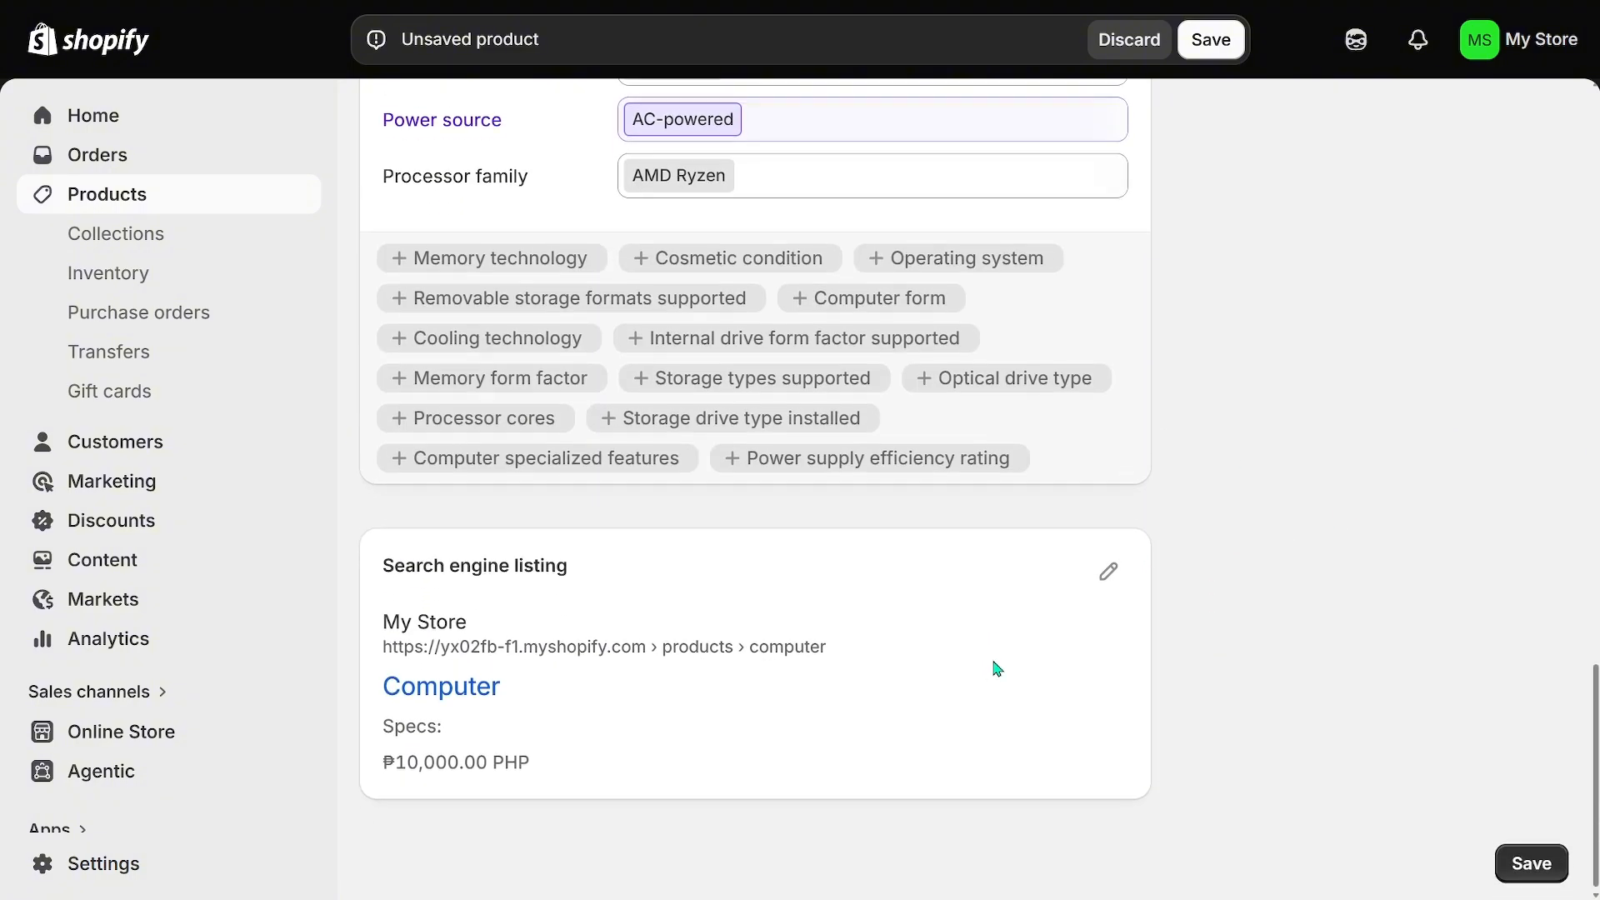
{"action": "left_click_drag", "start_coordinate": [385, 560], "coordinate": [698, 577]}
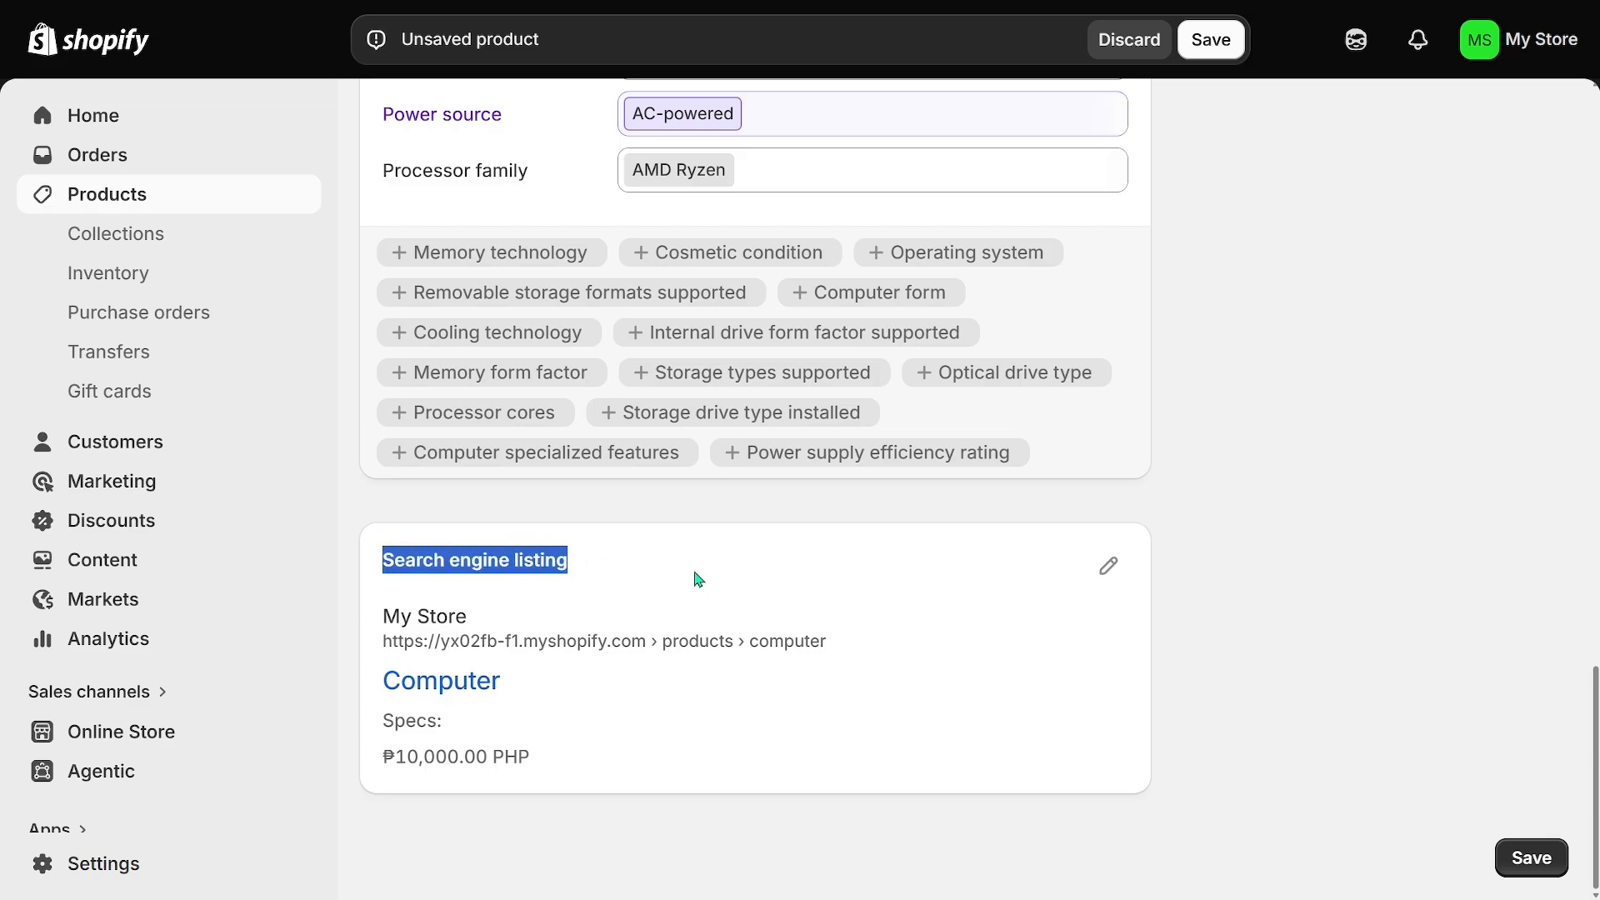
{"action": "left_click", "coordinate": [1451, 688]}
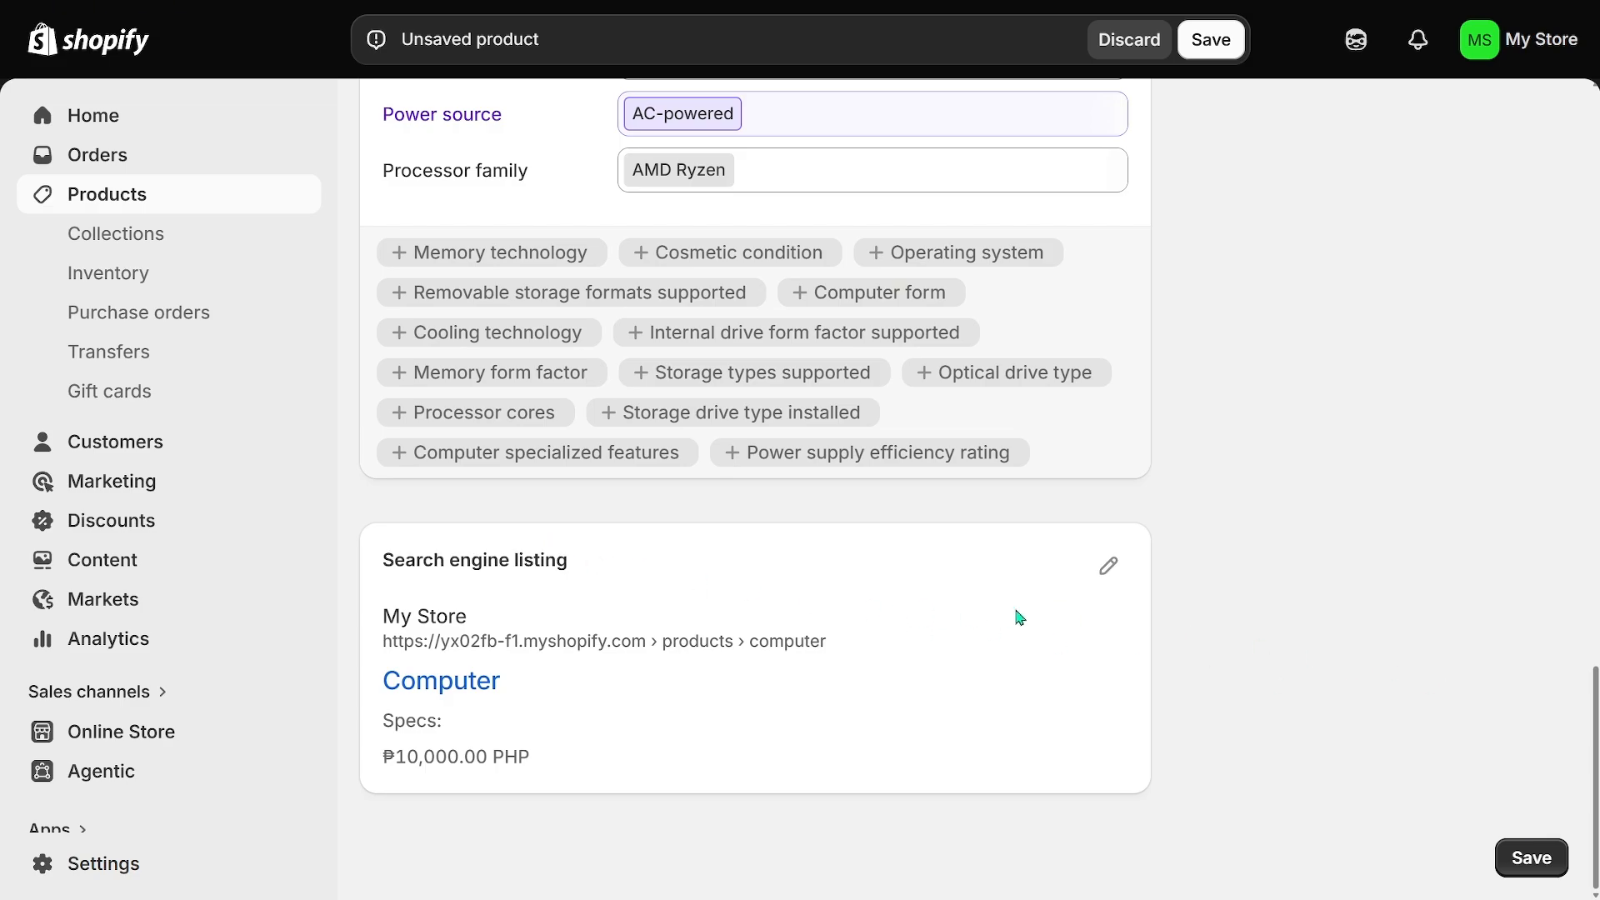
Check the available status options and the publishing settings of the new product
{"action": "scroll", "coordinate": [1019, 616], "scroll_direction": "up", "scroll_amount": 15}
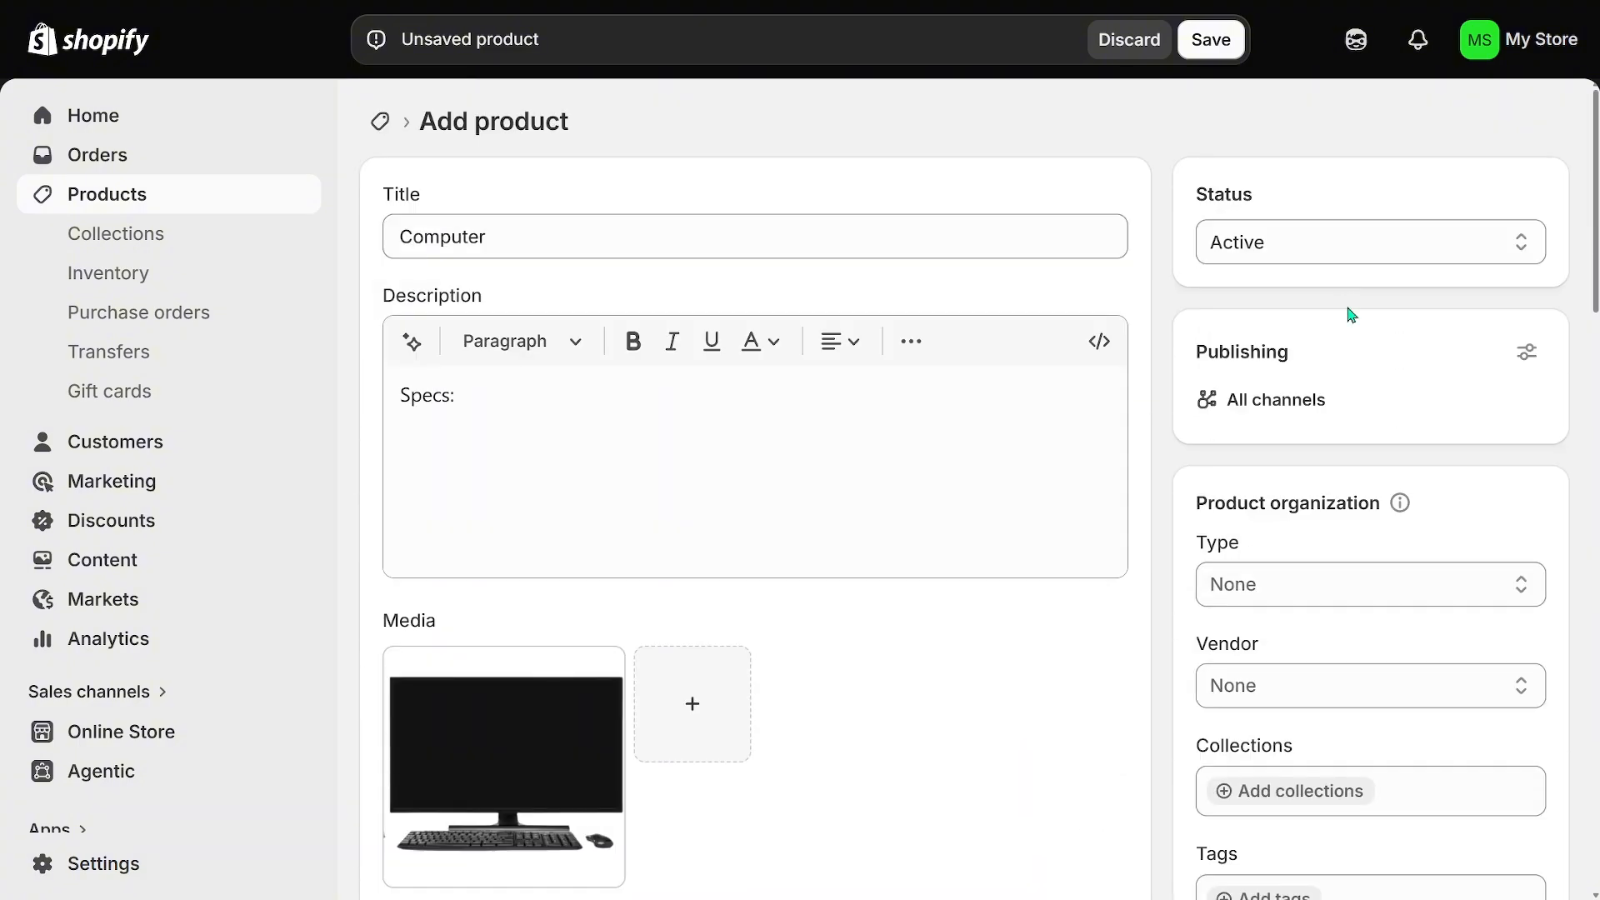
{"action": "left_click", "coordinate": [1302, 248]}
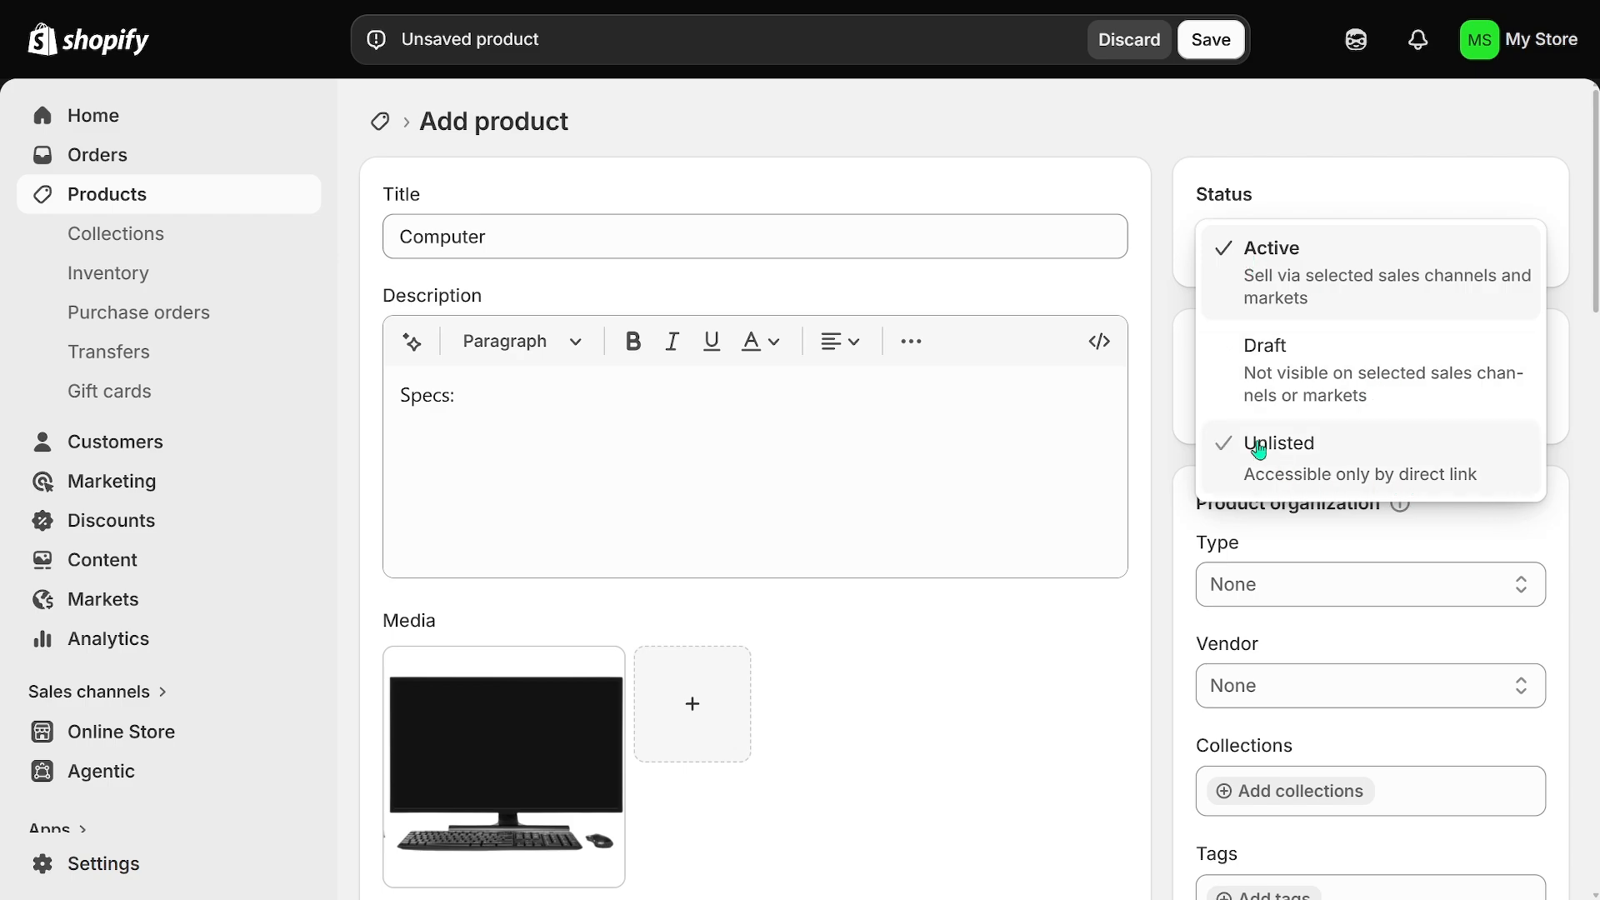
{"action": "left_click", "coordinate": [1148, 135]}
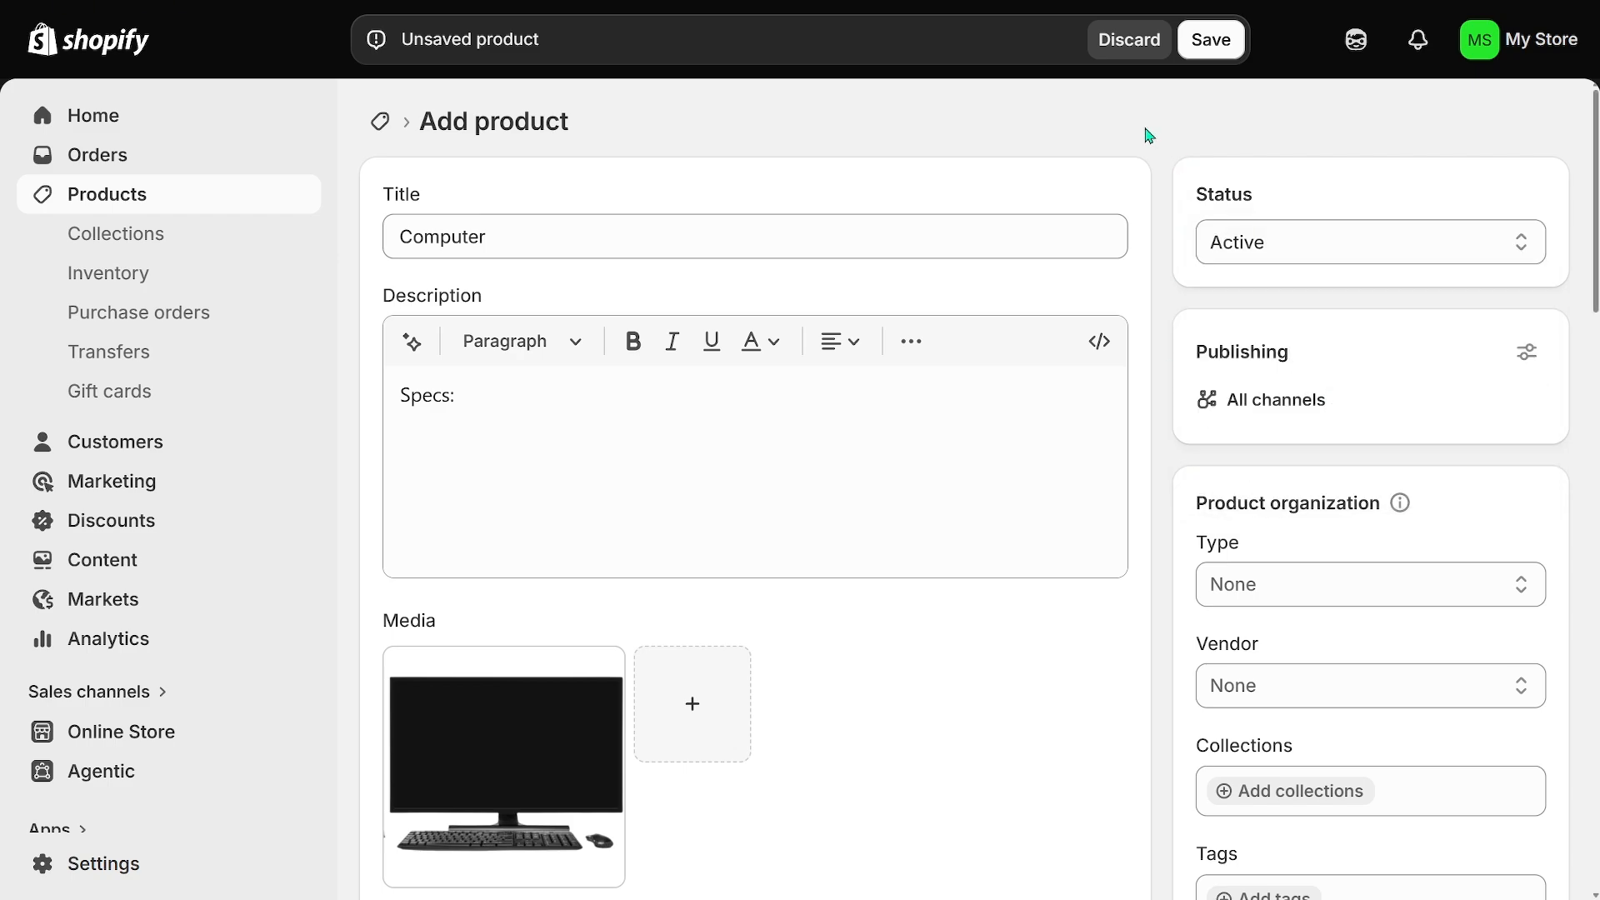
{"action": "left_click", "coordinate": [1532, 357]}
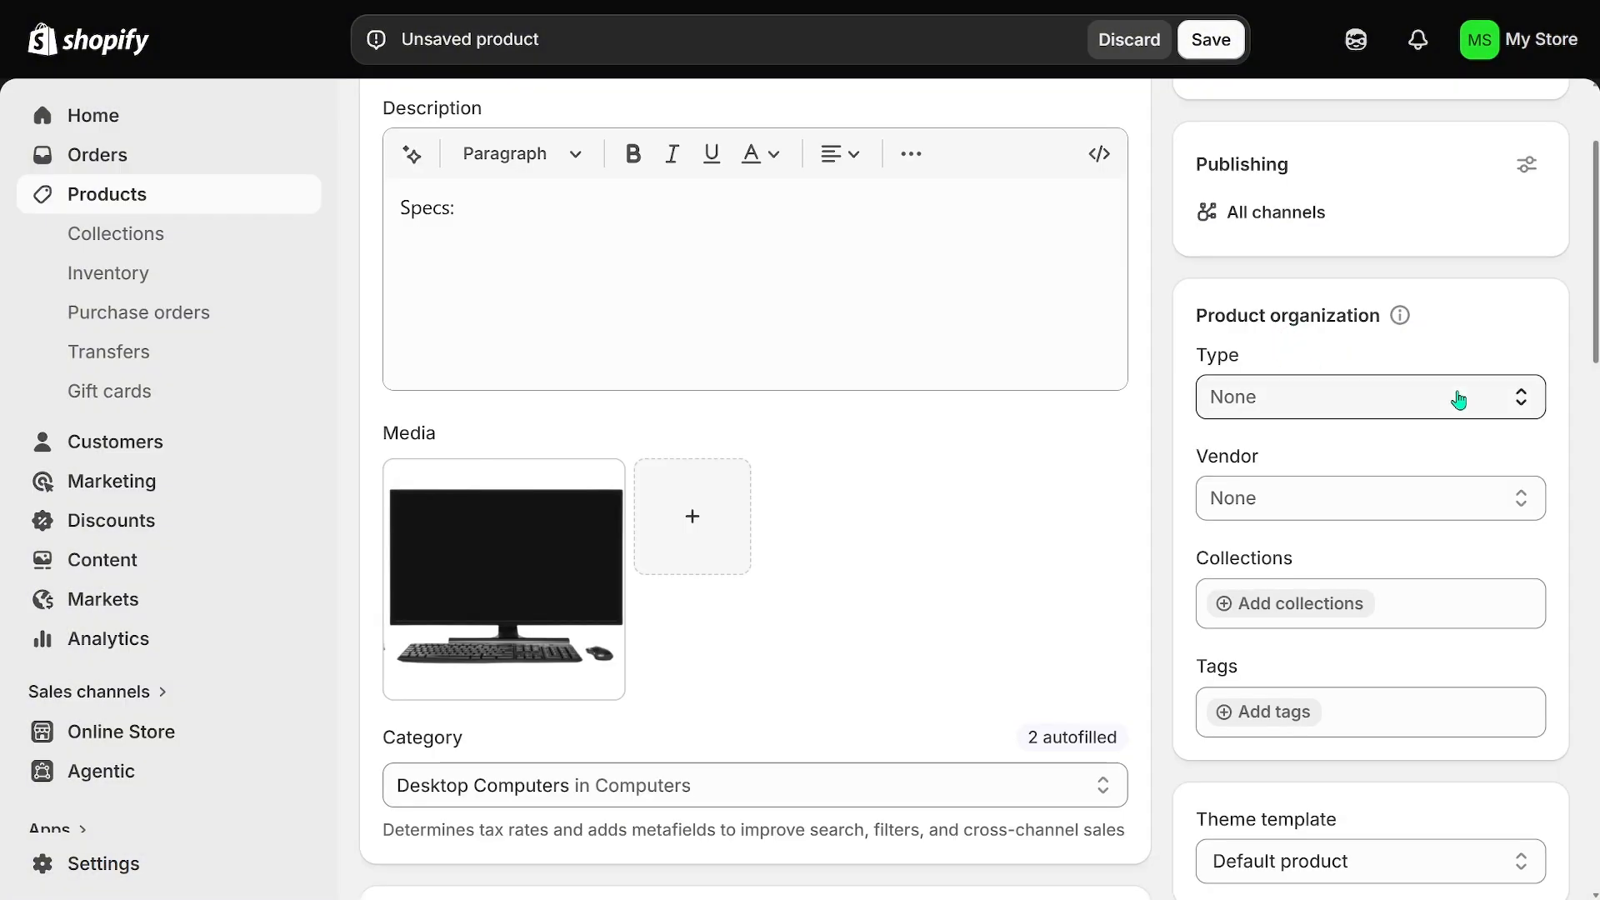
Add PC as the product type and set the vendor to My Store
{"action": "left_click", "coordinate": [1458, 400]}
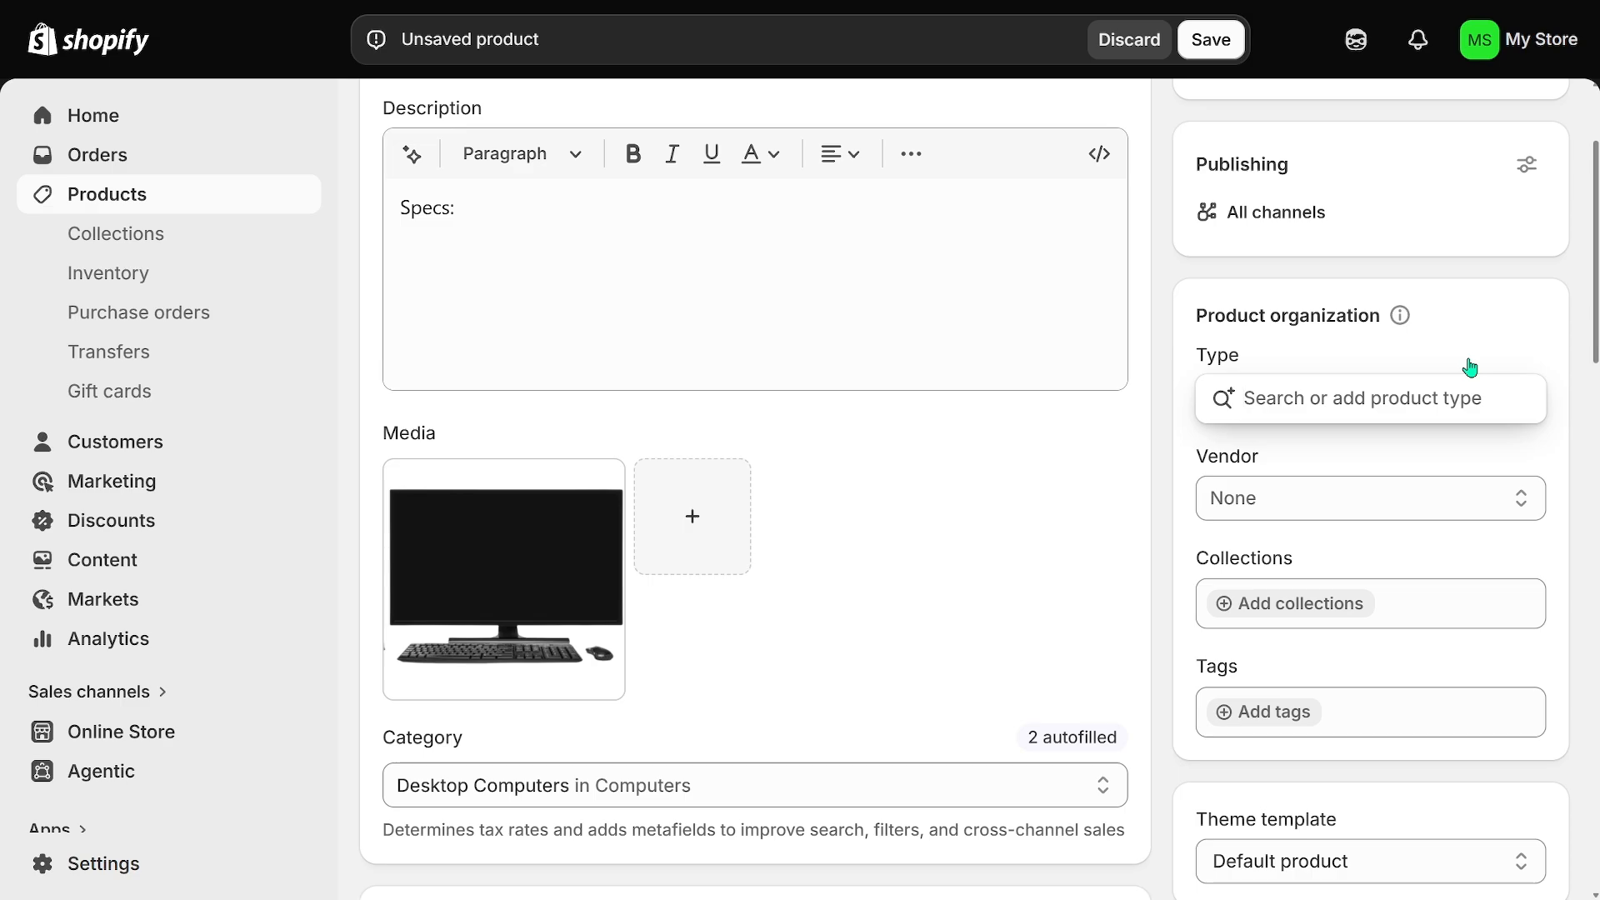
{"action": "type", "text": "PC"}
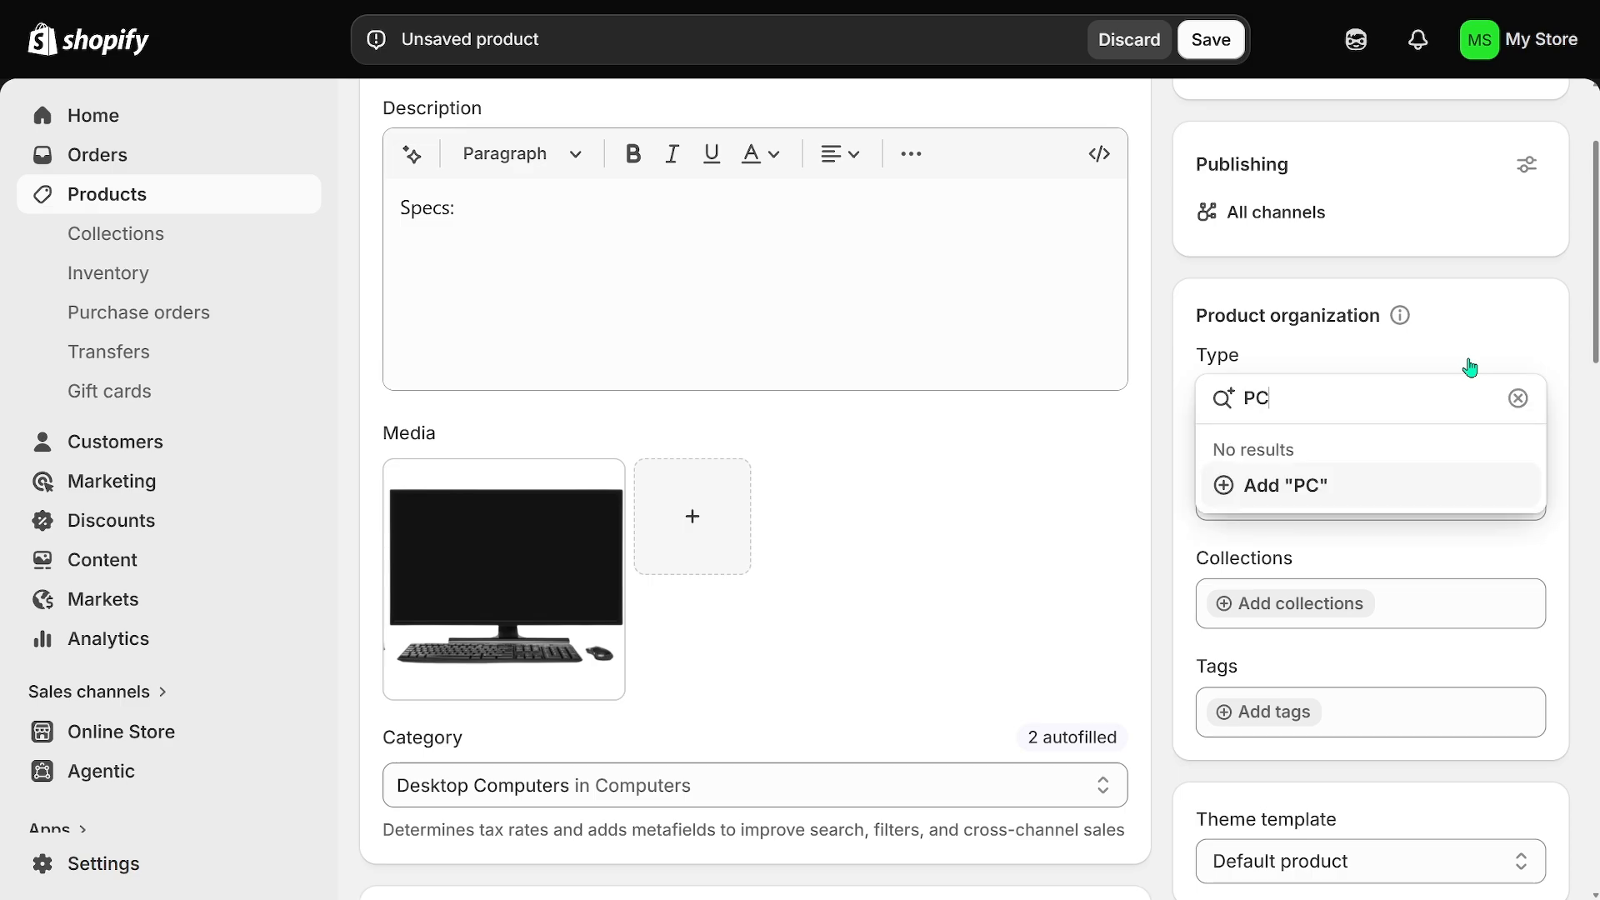
{"action": "left_click", "coordinate": [1297, 497]}
{"action": "left_click", "coordinate": [1587, 570]}
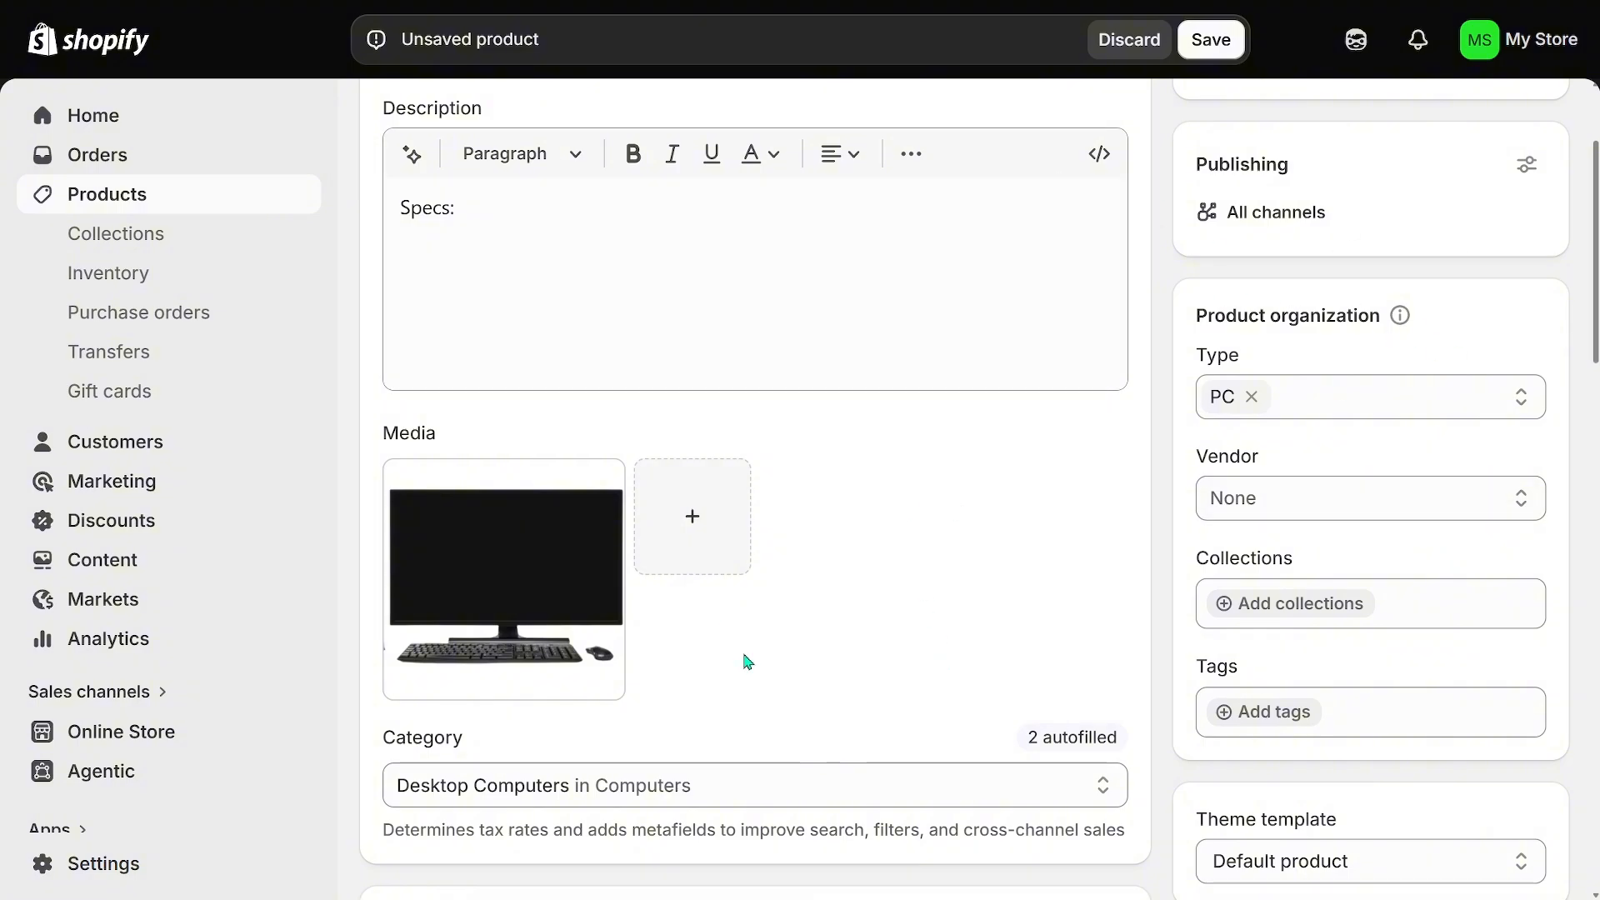
{"action": "left_click", "coordinate": [1346, 504]}
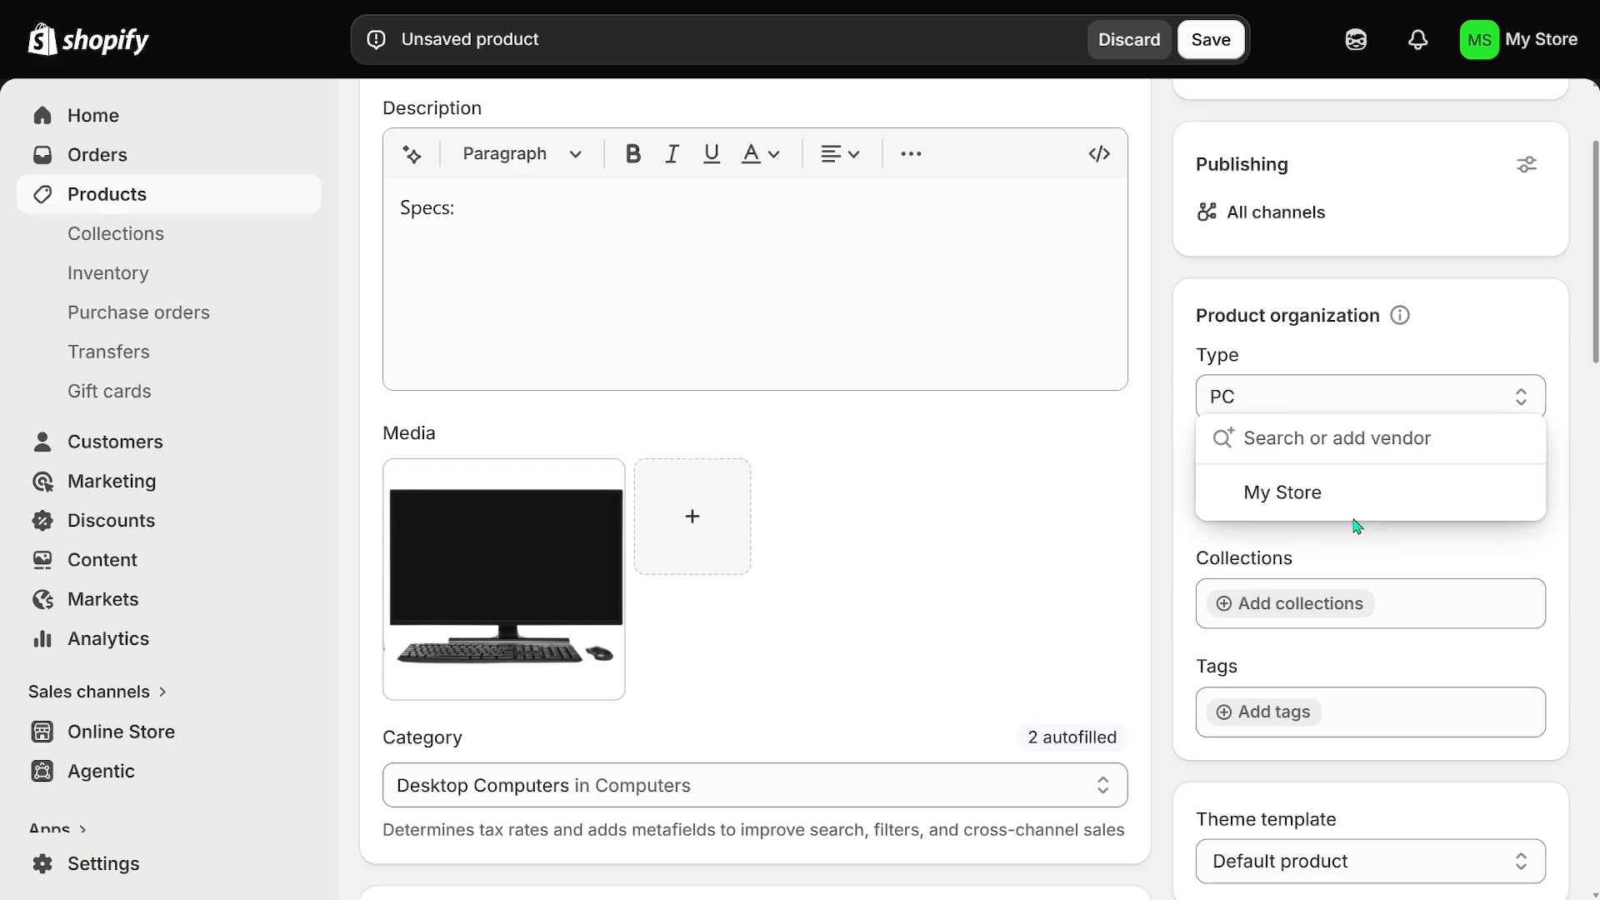
{"action": "left_click", "coordinate": [1260, 491]}
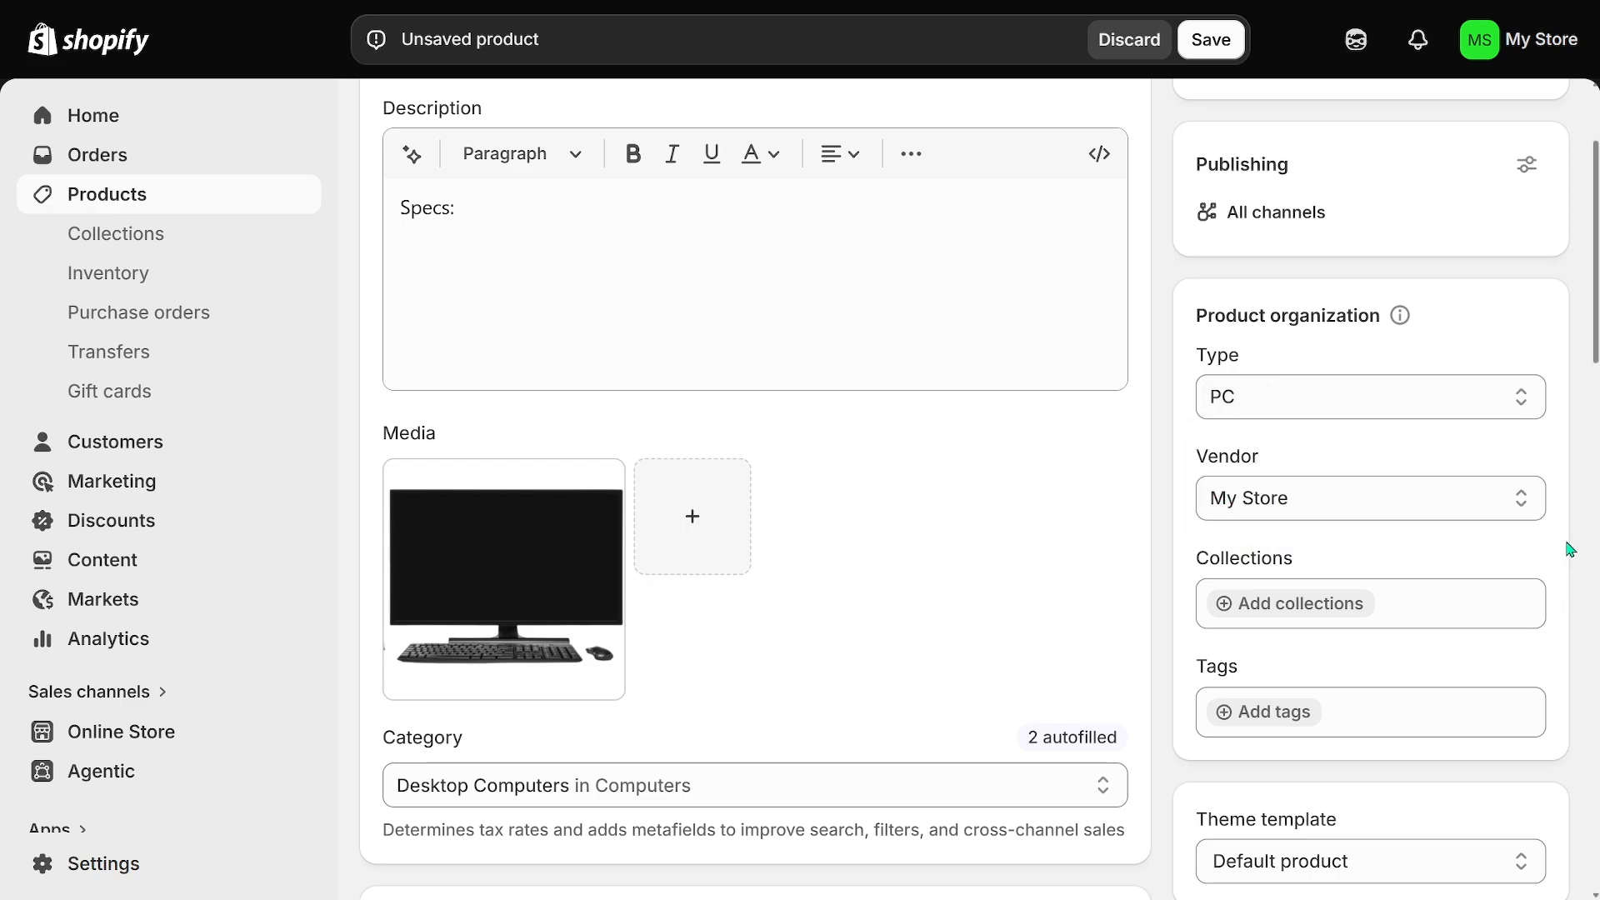
Check the collection choices and add the tags pc and computer to the product
{"action": "scroll", "coordinate": [1417, 534], "scroll_direction": "down", "scroll_amount": 1}
{"action": "left_click", "coordinate": [1230, 510]}
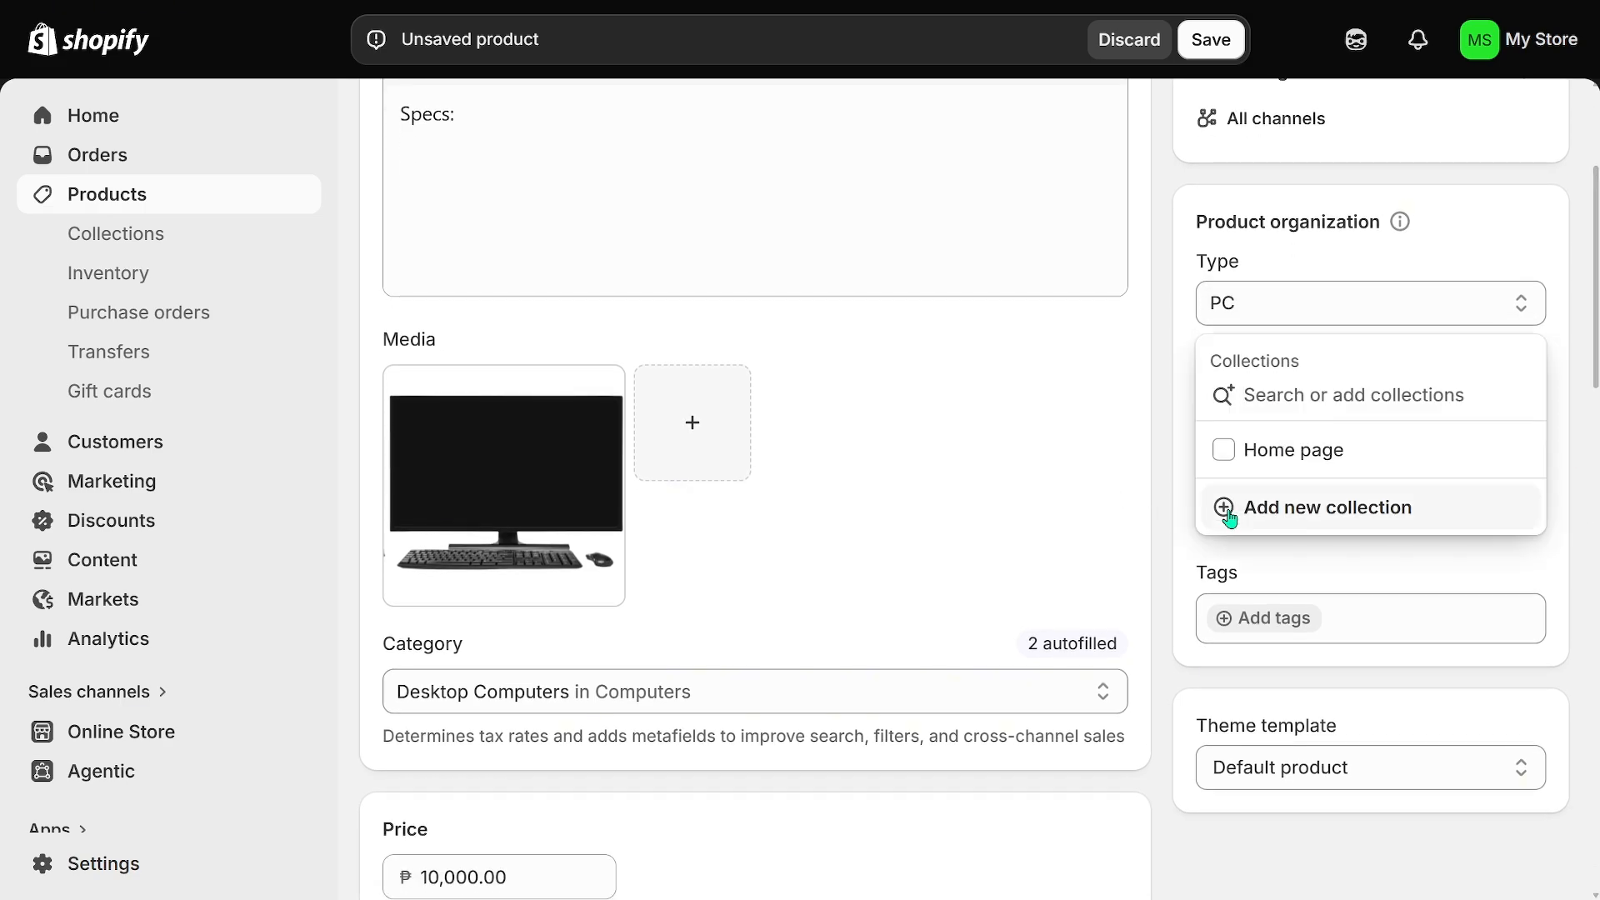
{"action": "left_click", "coordinate": [1421, 617]}
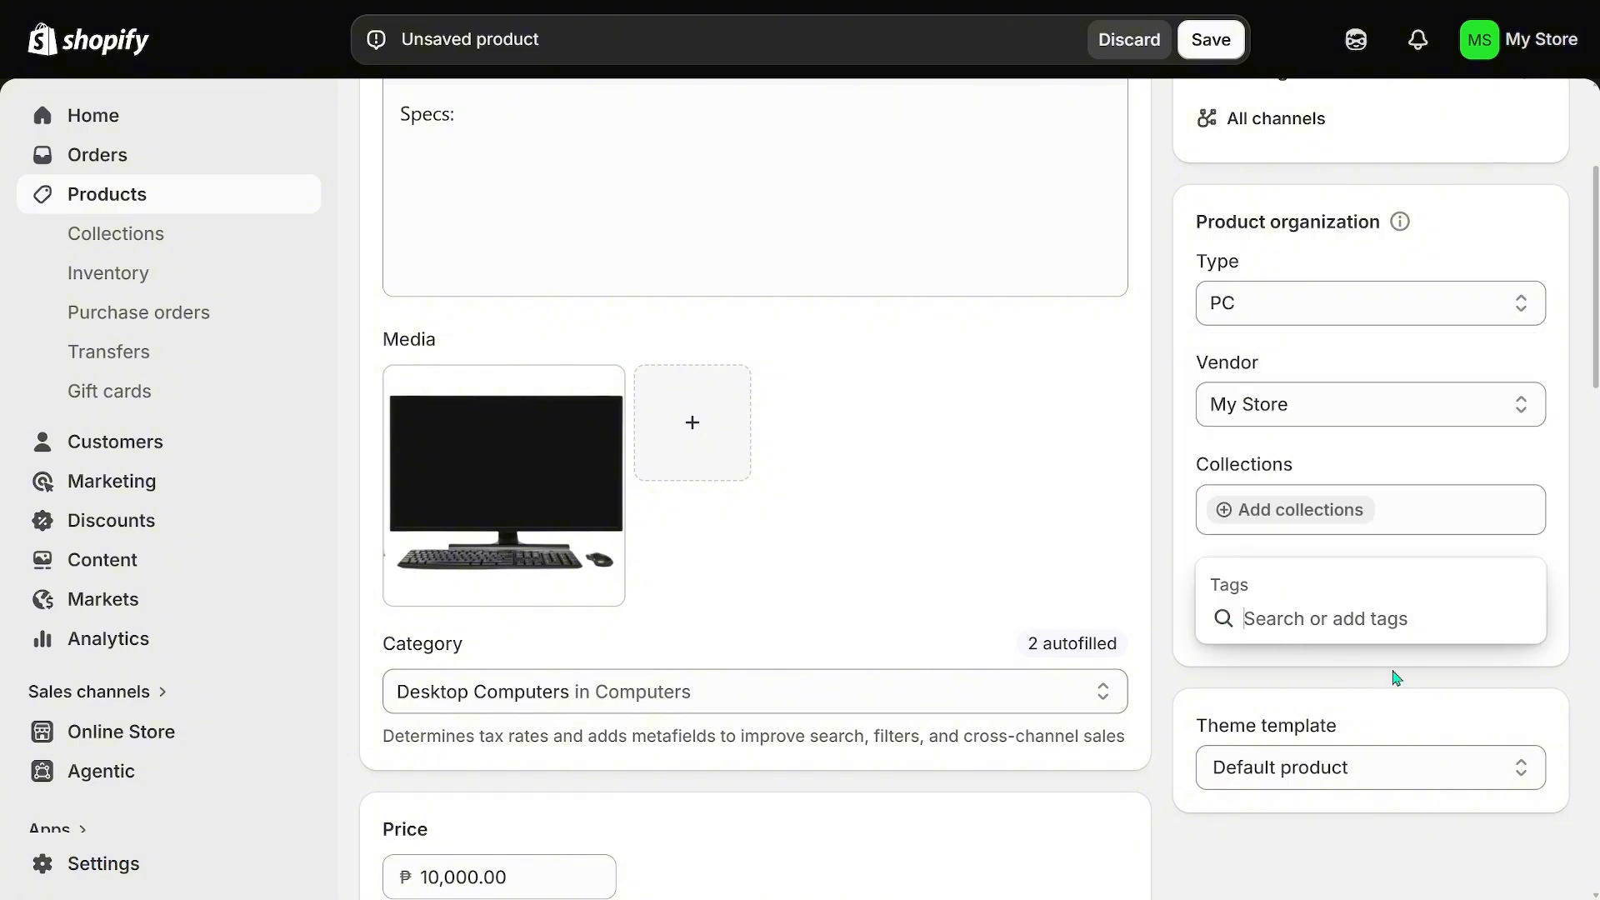
{"action": "type", "text": "pc"}
{"action": "key", "text": "Return"}
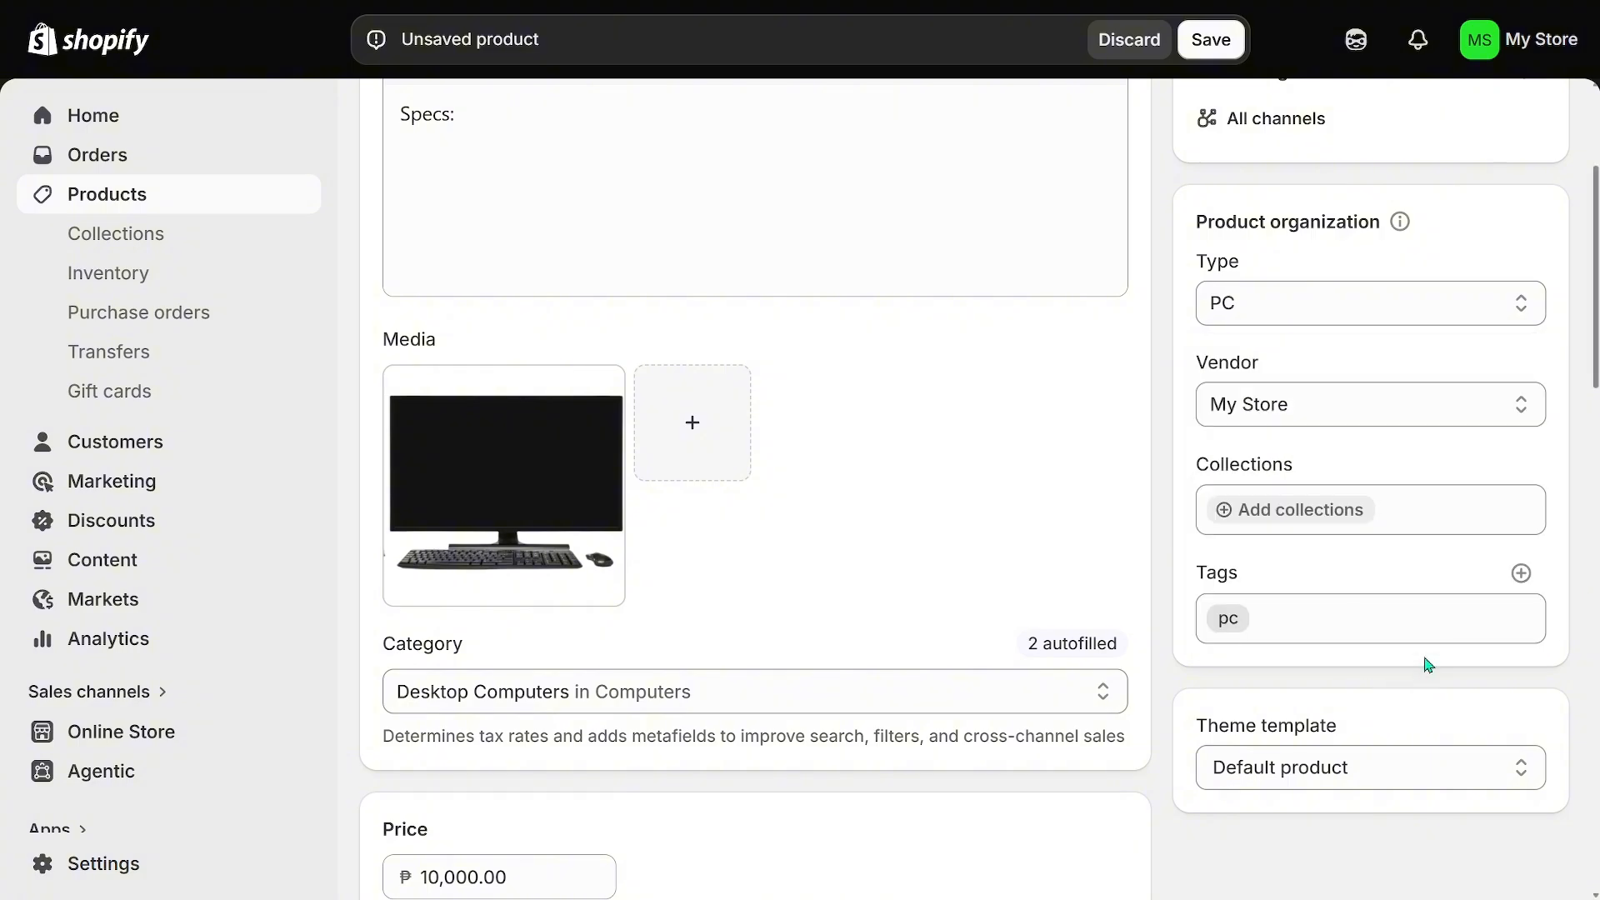
{"action": "left_click", "coordinate": [1334, 631]}
{"action": "type", "text": "c"}
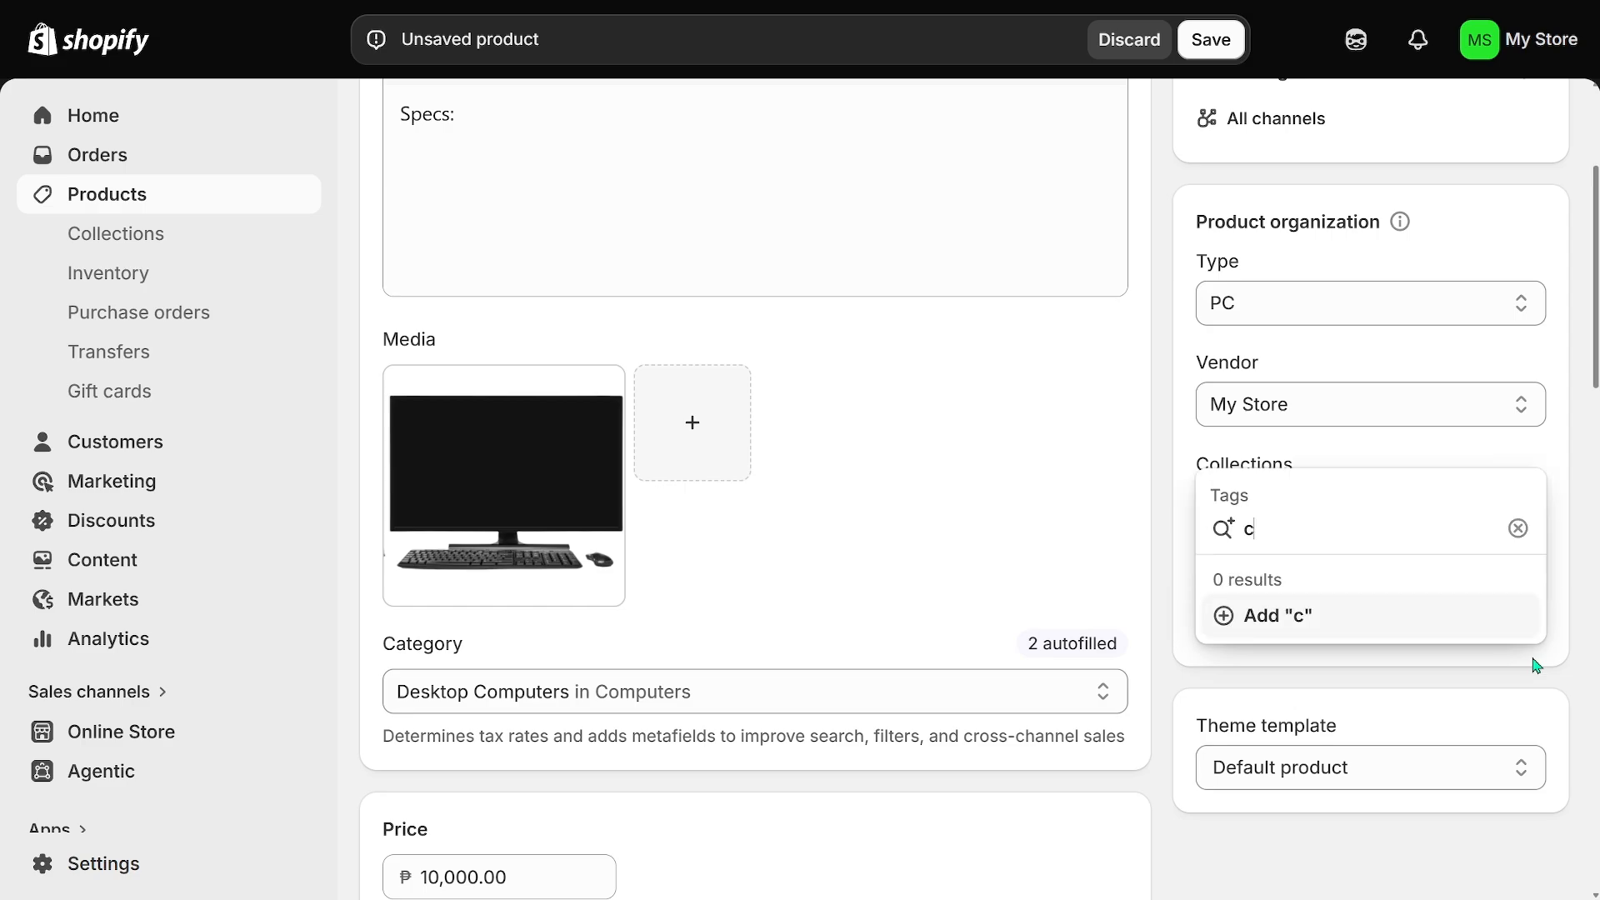
{"action": "type", "text": "omputer"}
{"action": "key", "text": "Return"}
Check the theme template choices for the product
{"action": "scroll", "coordinate": [1373, 450], "scroll_direction": "down", "scroll_amount": 2}
{"action": "scroll", "coordinate": [1373, 444], "scroll_direction": "down", "scroll_amount": 2}
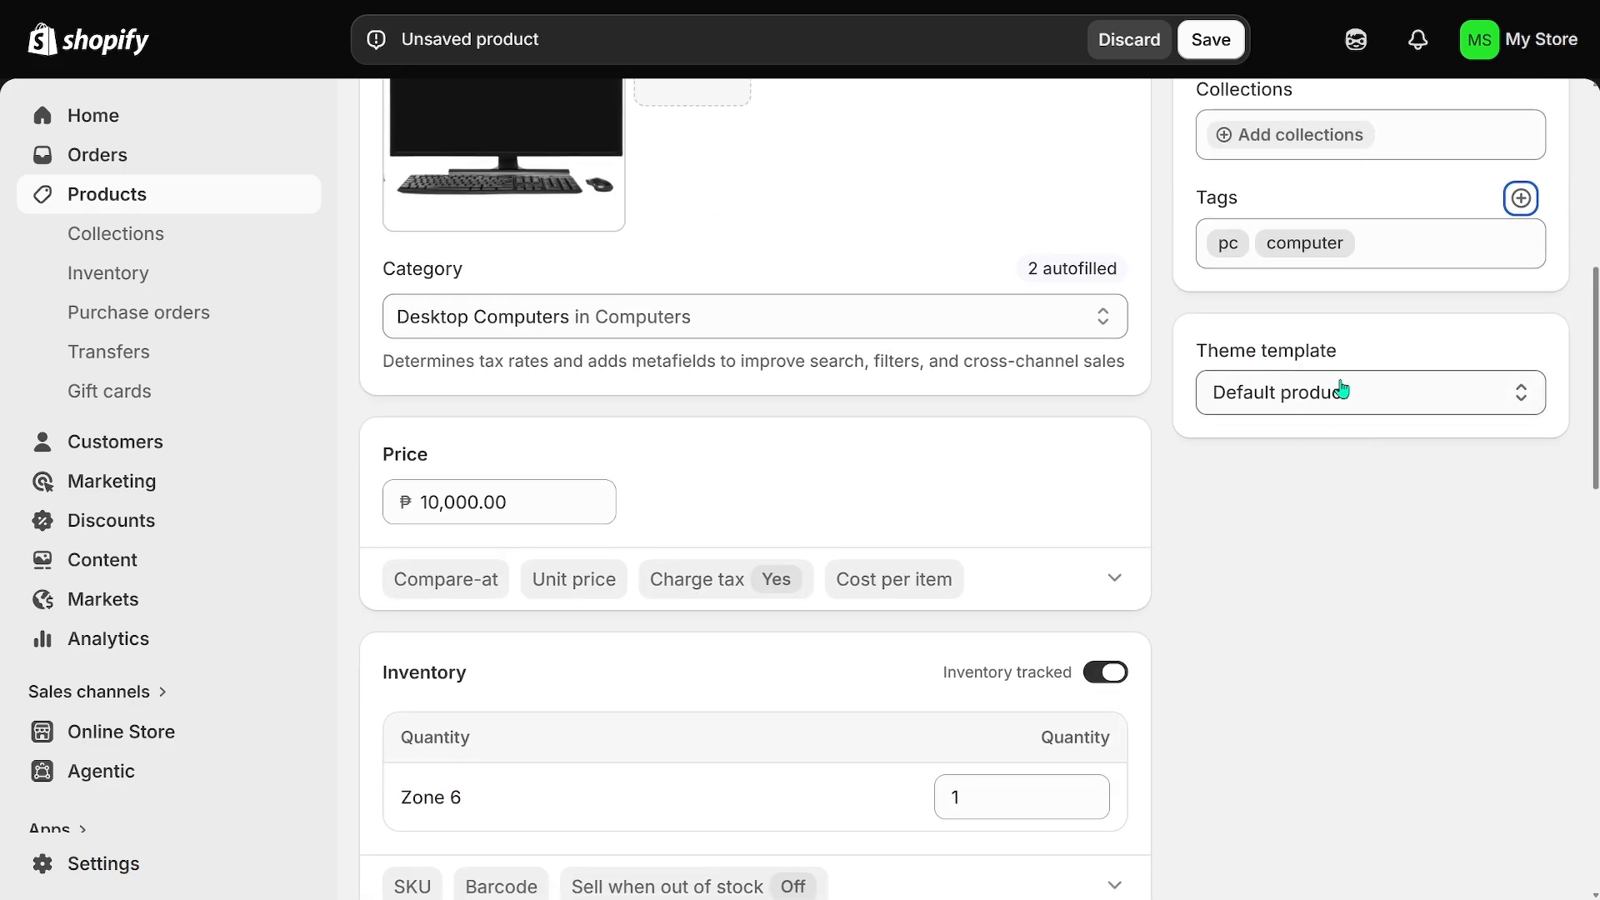
{"action": "left_click", "coordinate": [1373, 393]}
{"action": "left_click", "coordinate": [1355, 655]}
Review the completed product form and save the new Computer product
{"action": "scroll", "coordinate": [1350, 676], "scroll_direction": "down", "scroll_amount": 5}
{"action": "scroll", "coordinate": [1342, 680], "scroll_direction": "up", "scroll_amount": 11}
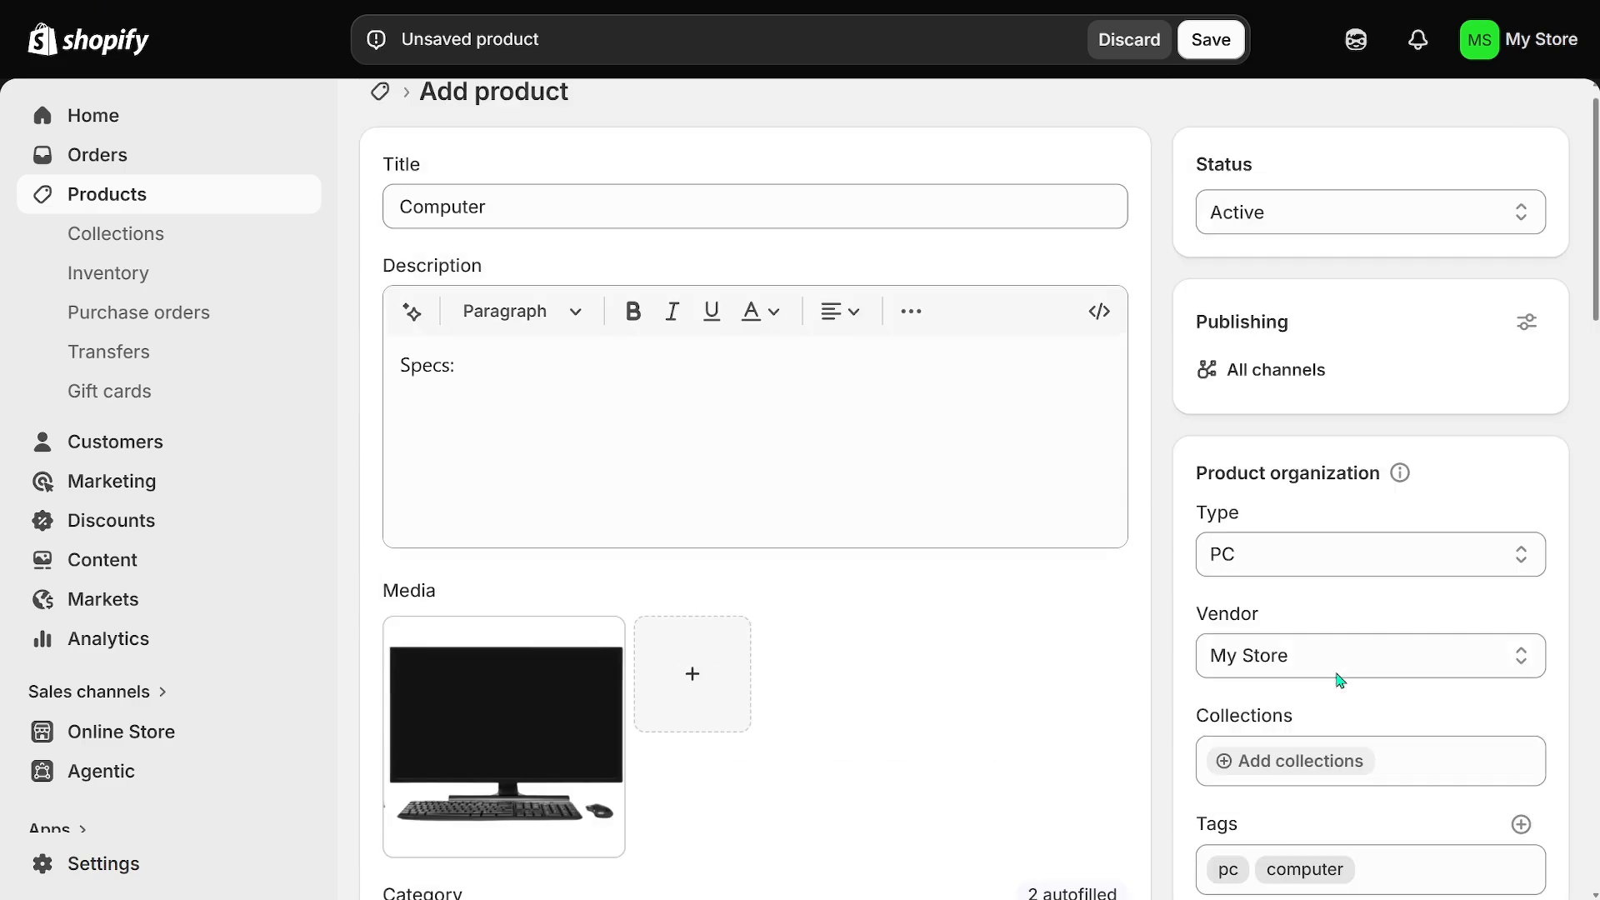
{"action": "scroll", "coordinate": [1175, 630], "scroll_direction": "down", "scroll_amount": 19}
{"action": "scroll", "coordinate": [1073, 588], "scroll_direction": "down", "scroll_amount": 2}
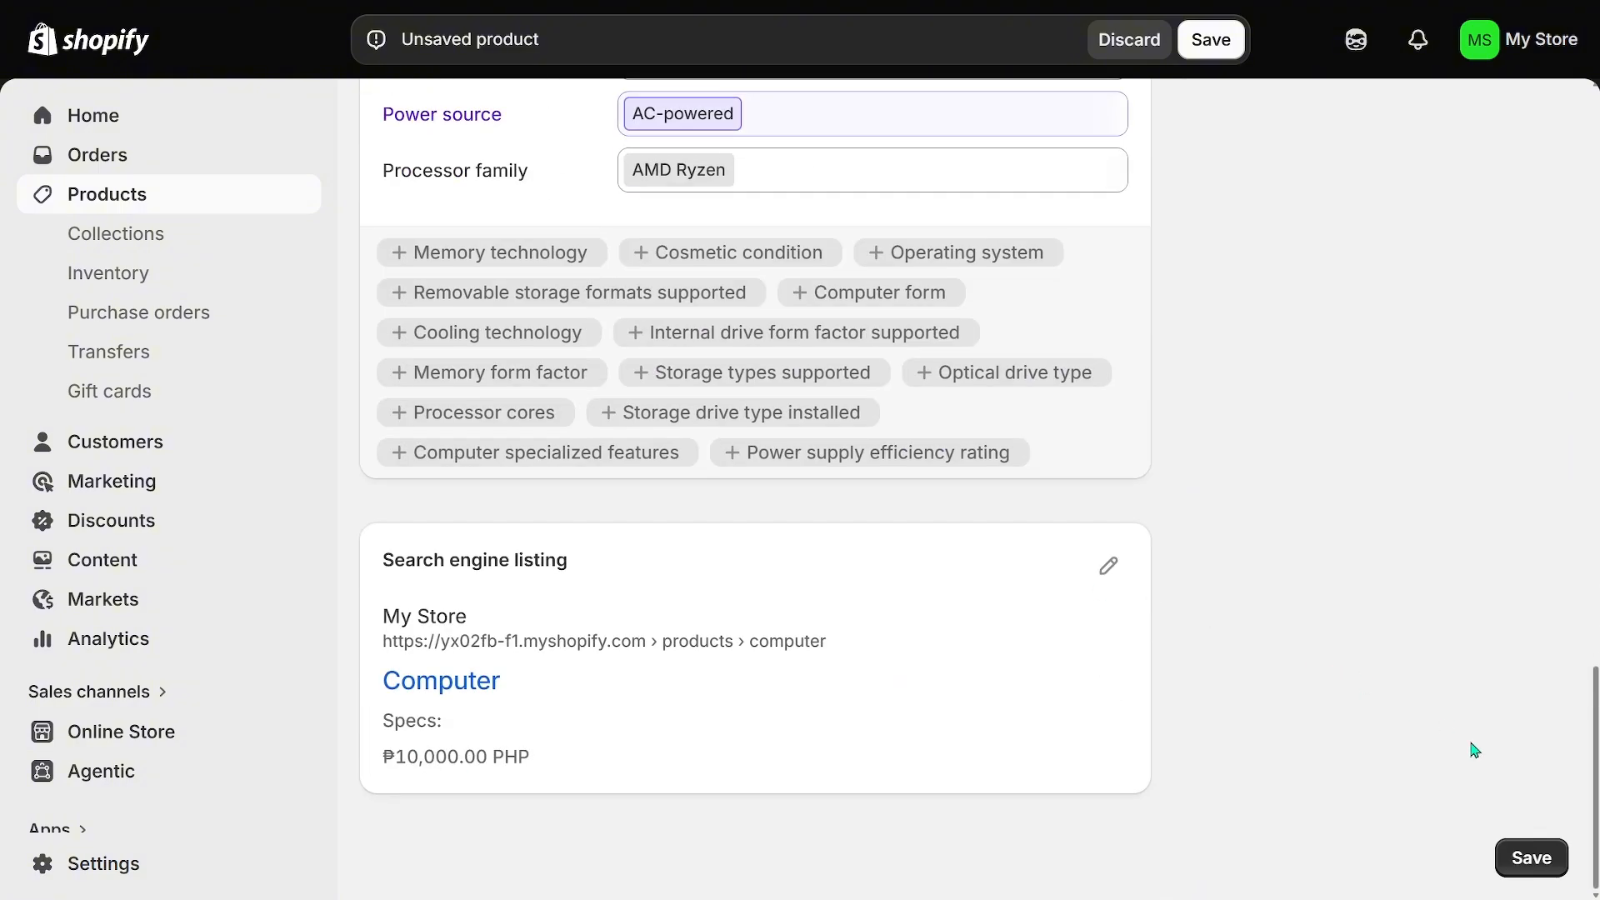
{"action": "left_click", "coordinate": [1519, 850]}
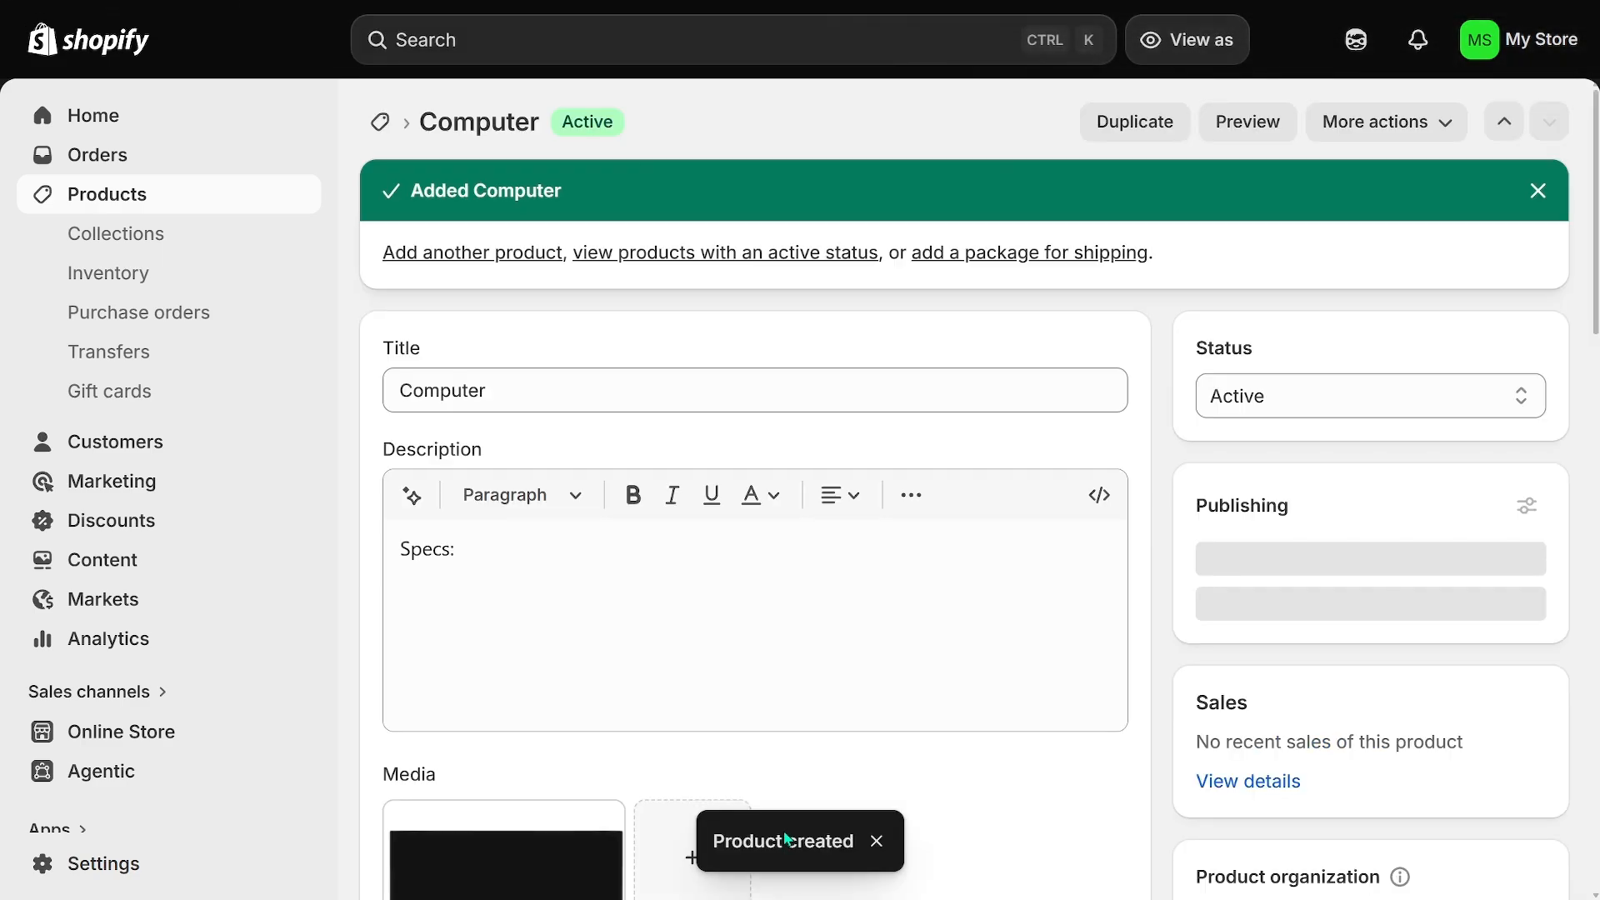
Review the saved Computer product's details and return to the list of all products
{"action": "scroll", "coordinate": [858, 642], "scroll_direction": "down", "scroll_amount": 5}
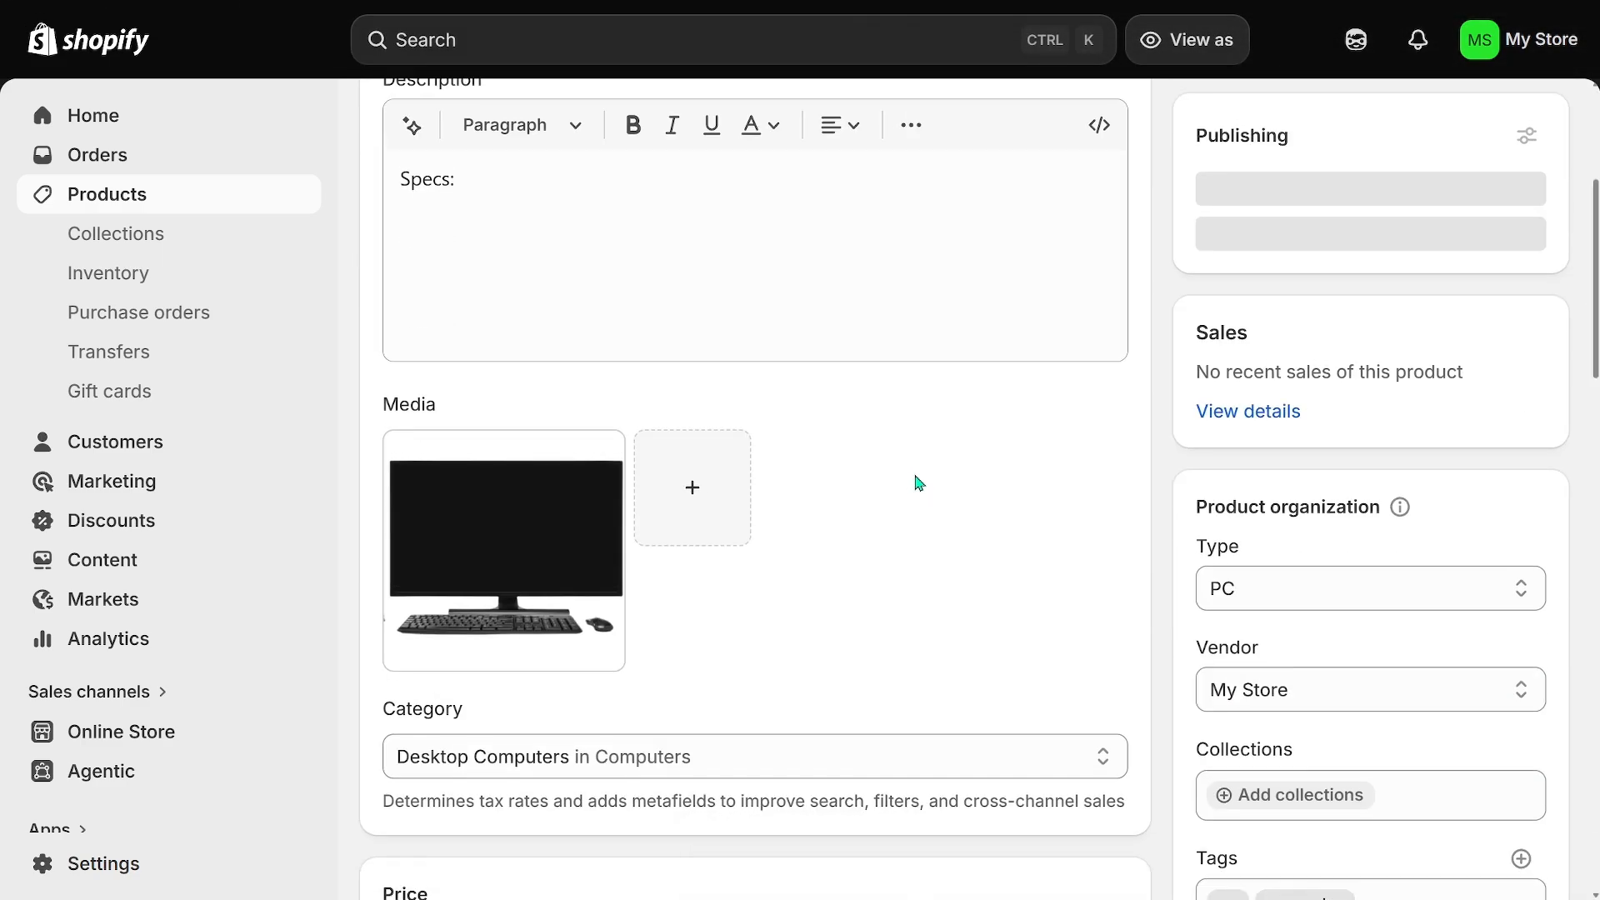
{"action": "scroll", "coordinate": [917, 479], "scroll_direction": "up", "scroll_amount": 5}
{"action": "scroll", "coordinate": [917, 477], "scroll_direction": "down", "scroll_amount": 5}
{"action": "scroll", "coordinate": [883, 416], "scroll_direction": "down", "scroll_amount": 5}
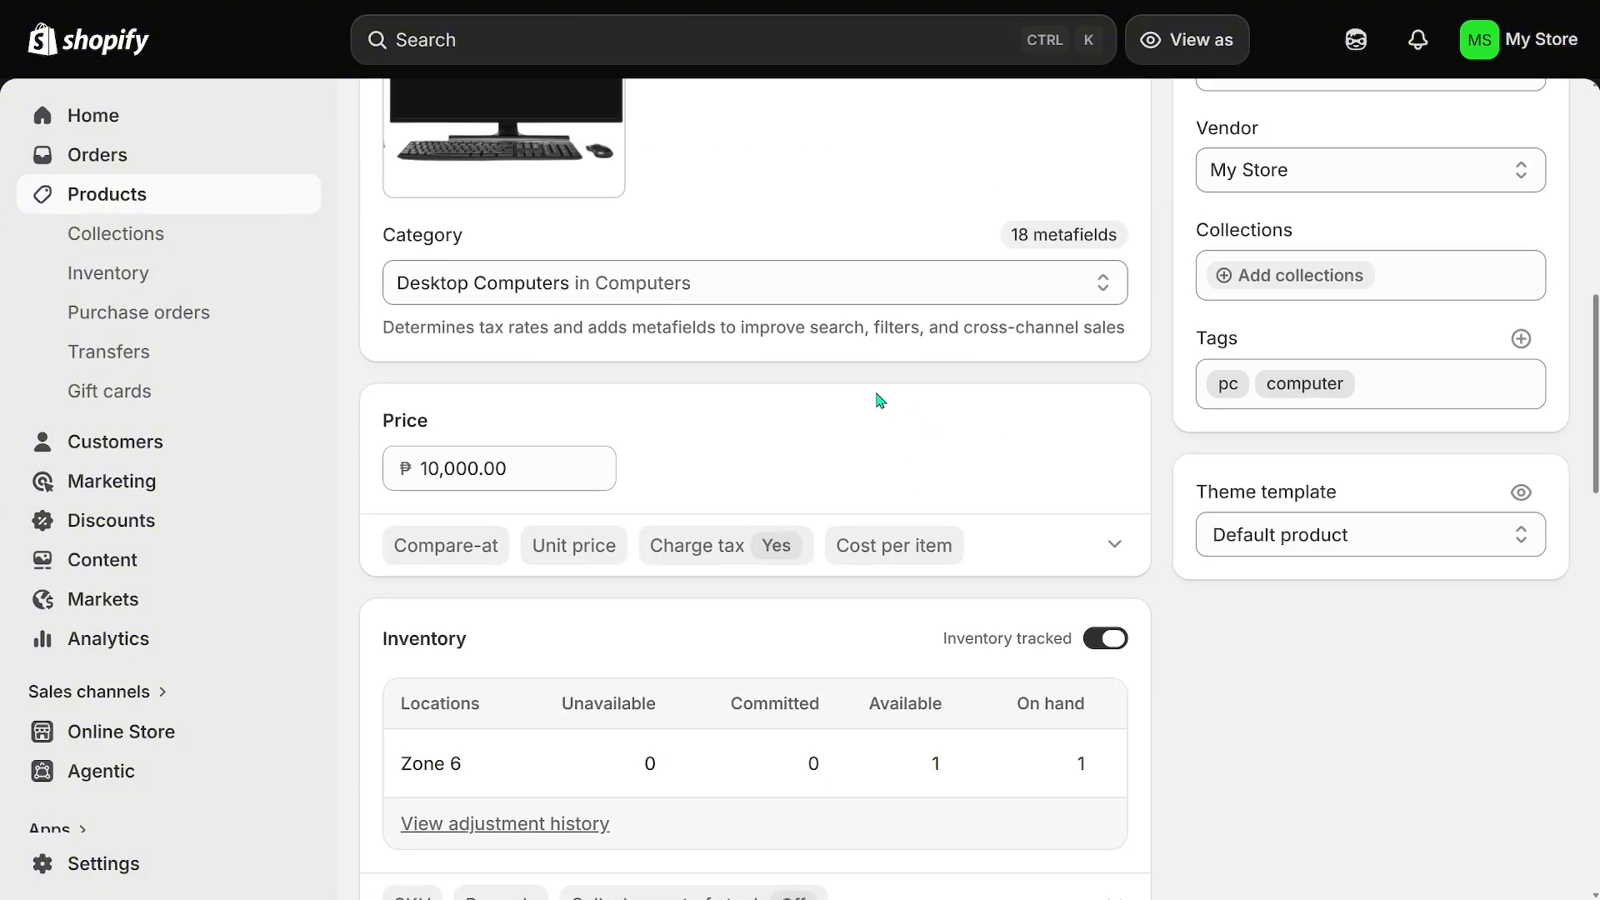
{"action": "scroll", "coordinate": [618, 326], "scroll_direction": "up", "scroll_amount": 5}
{"action": "scroll", "coordinate": [617, 326], "scroll_direction": "up", "scroll_amount": 5}
{"action": "left_click", "coordinate": [117, 208]}
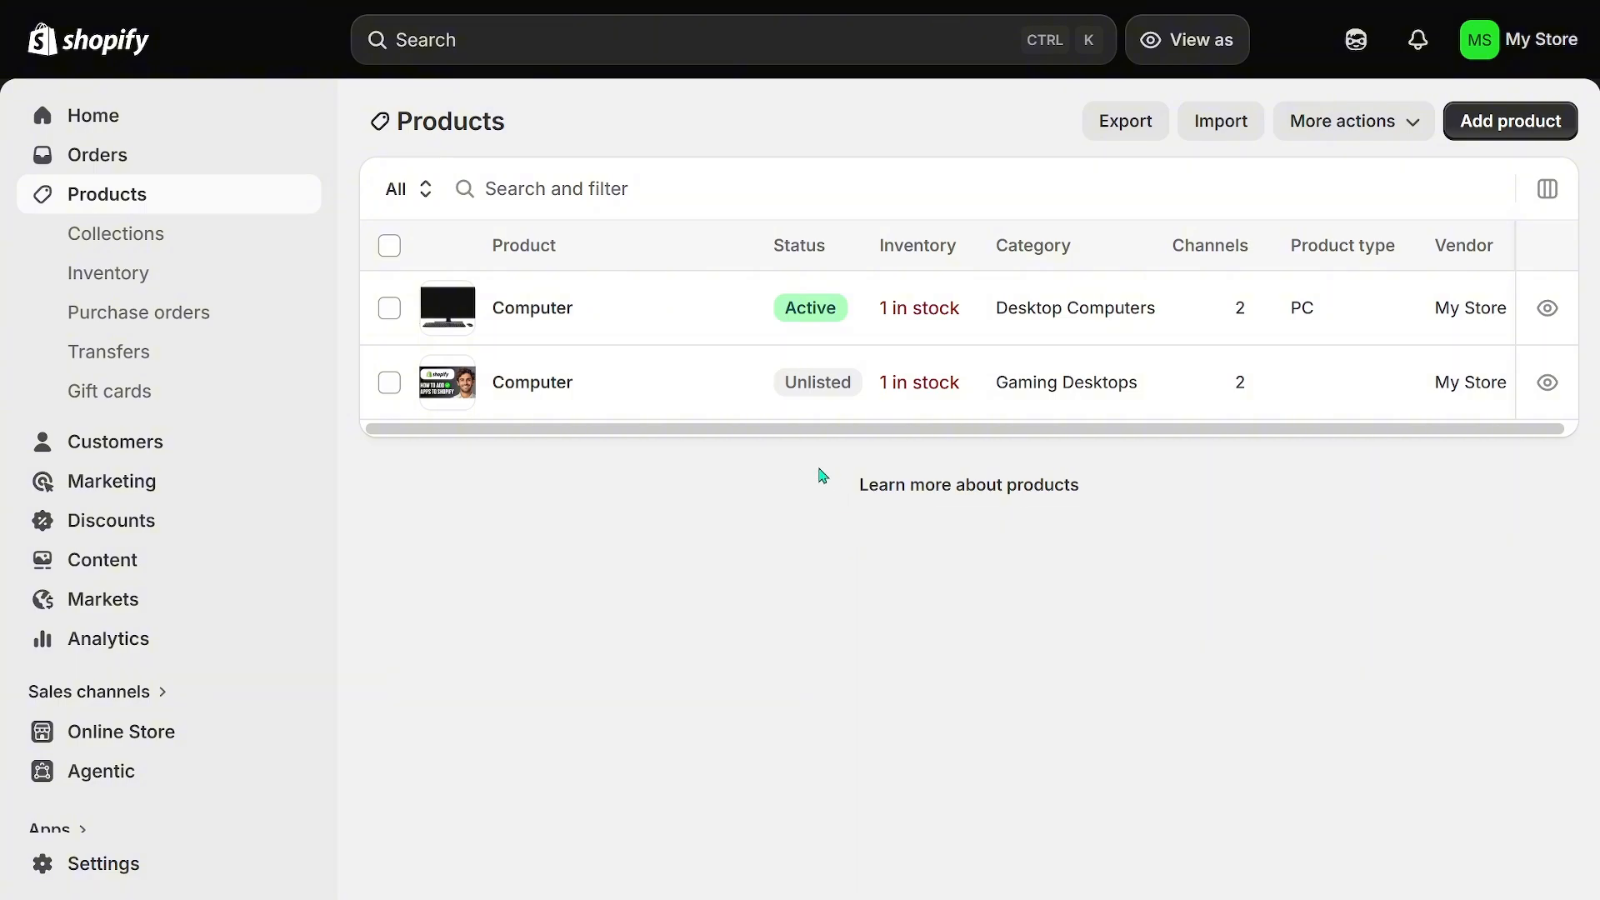
{"action": "mouse_move", "coordinate": [684, 1]}
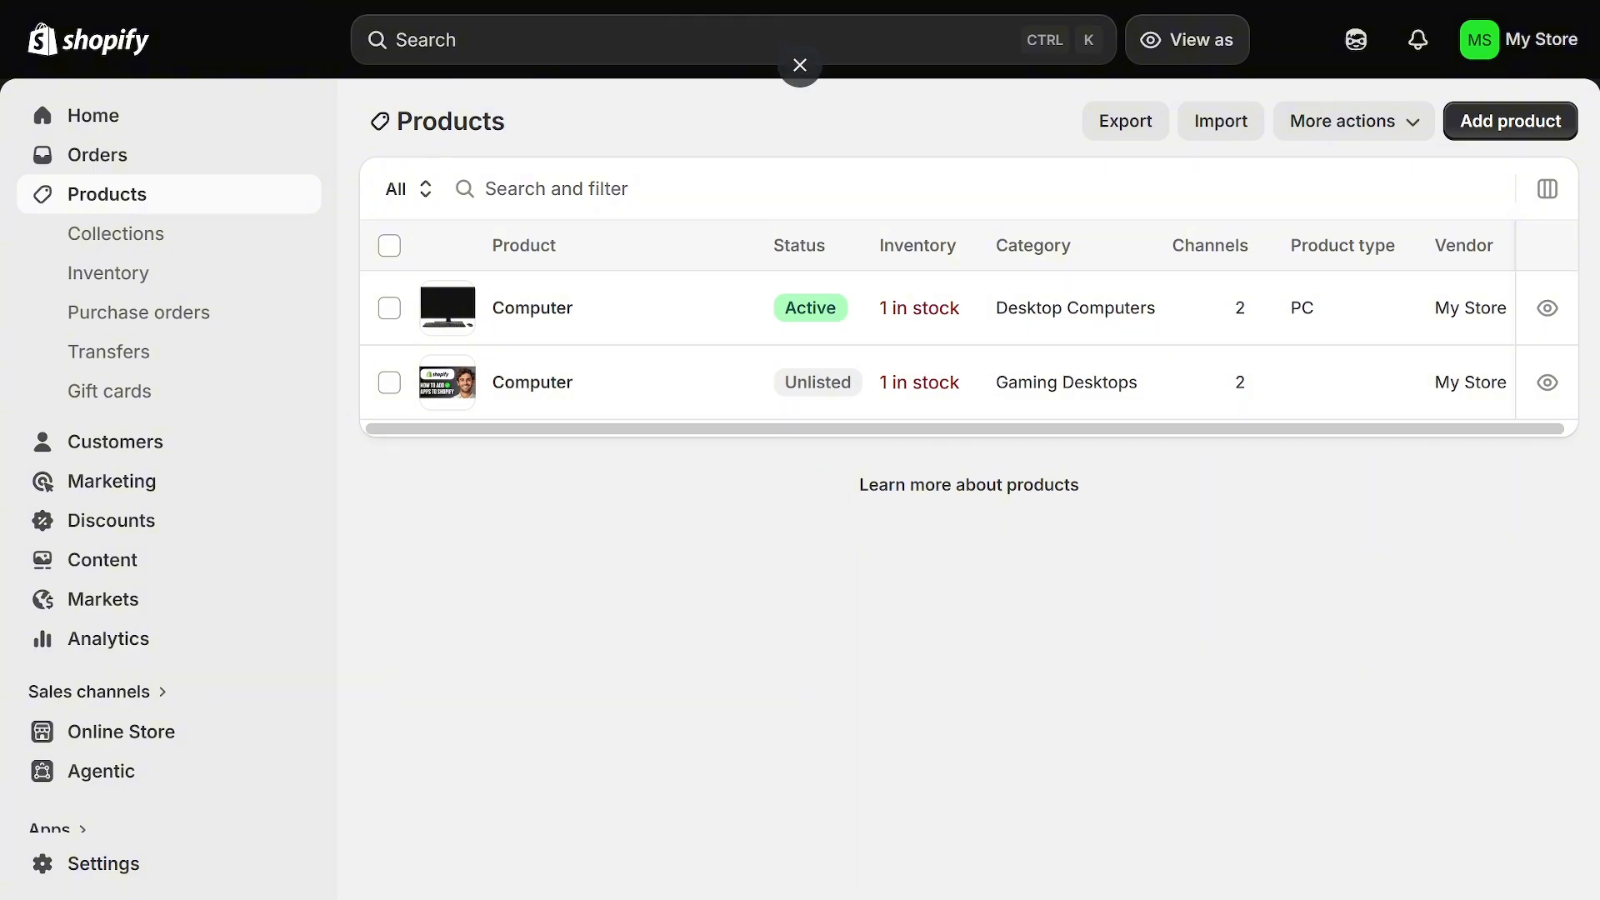